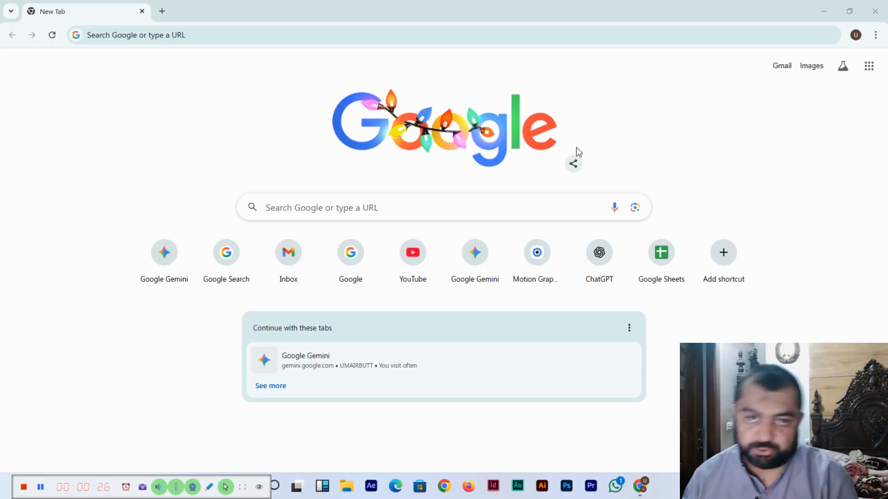
Search Google for "whisk" and open the Whisk - labs.google/fx result.
{"action": "left_click", "coordinate": [343, 38]}
{"action": "type", "text": "w"}
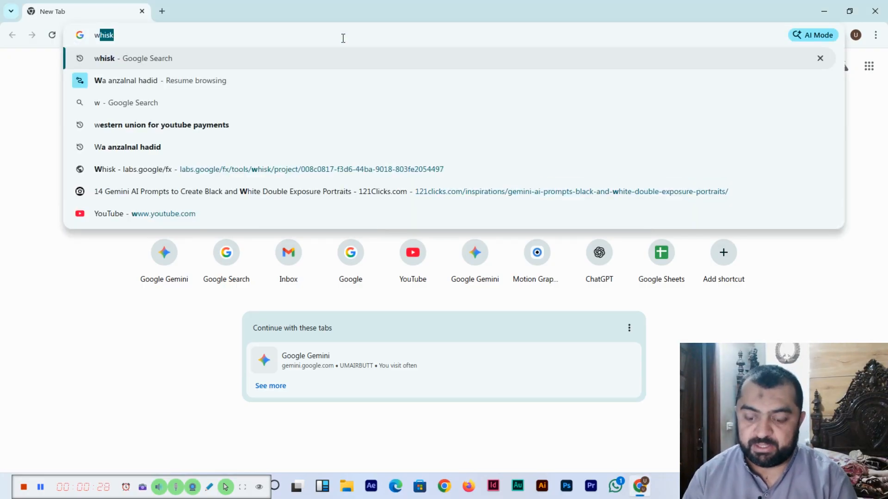
{"action": "type", "text": "hisk"}
{"action": "key", "text": "Return"}
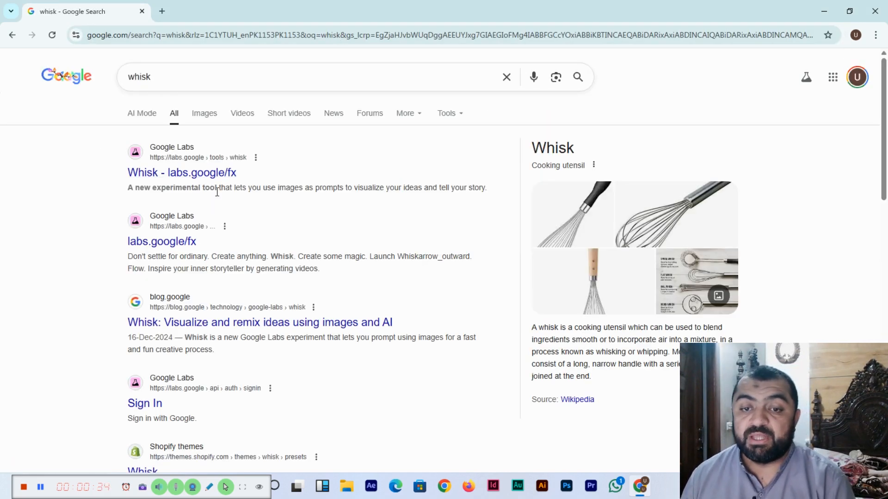
{"action": "left_click", "coordinate": [206, 175]}
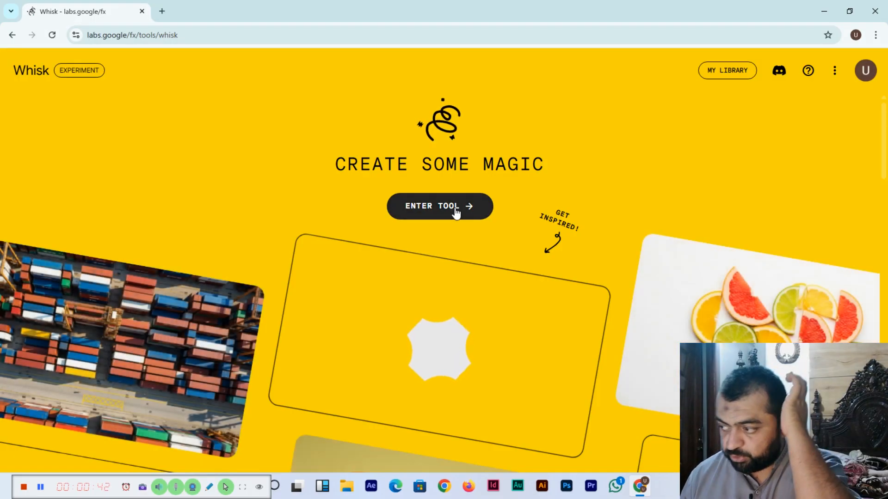
Enter the Whisk tool and go through the welcome introduction until the project workspace opens.
{"action": "left_click", "coordinate": [456, 212]}
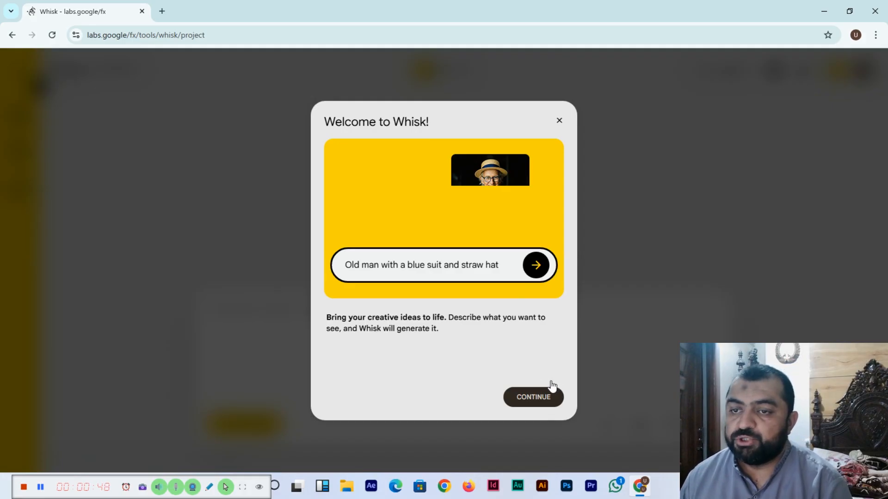
{"action": "left_click", "coordinate": [547, 399]}
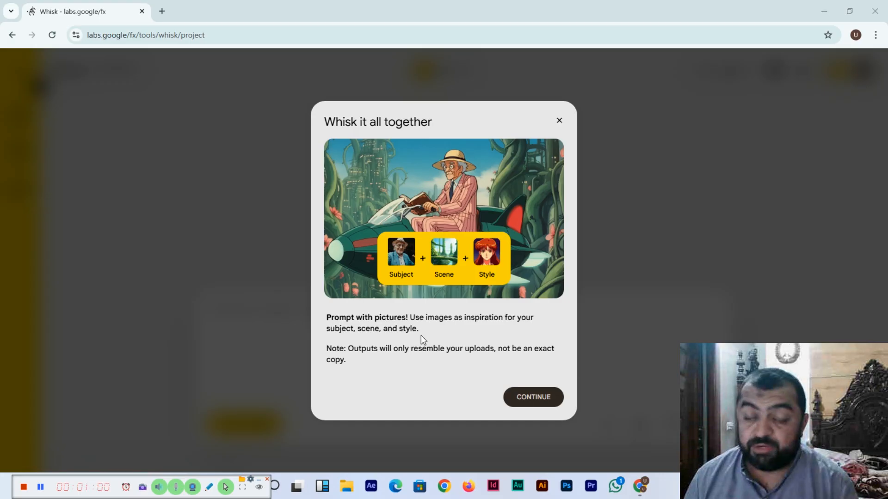
{"action": "left_click", "coordinate": [540, 407]}
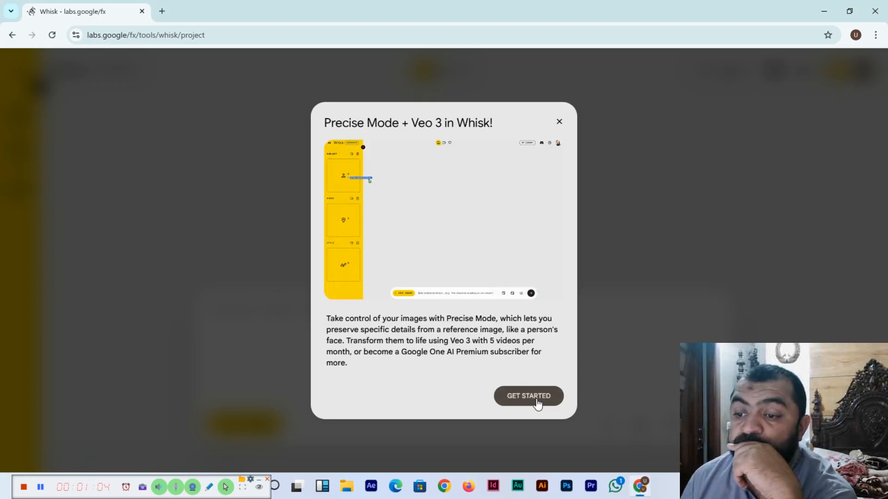
{"action": "left_click", "coordinate": [534, 402]}
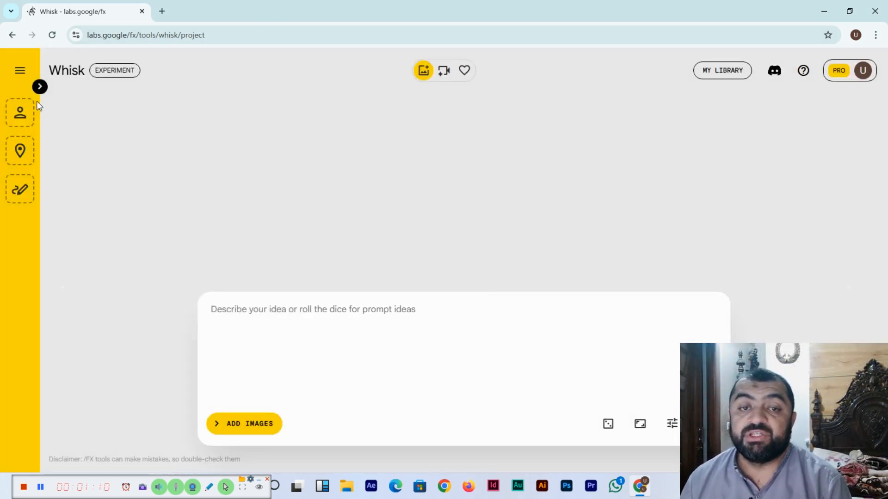
Expand the reference image area and look over its Subject, Scene and Style slots.
{"action": "left_click", "coordinate": [40, 87]}
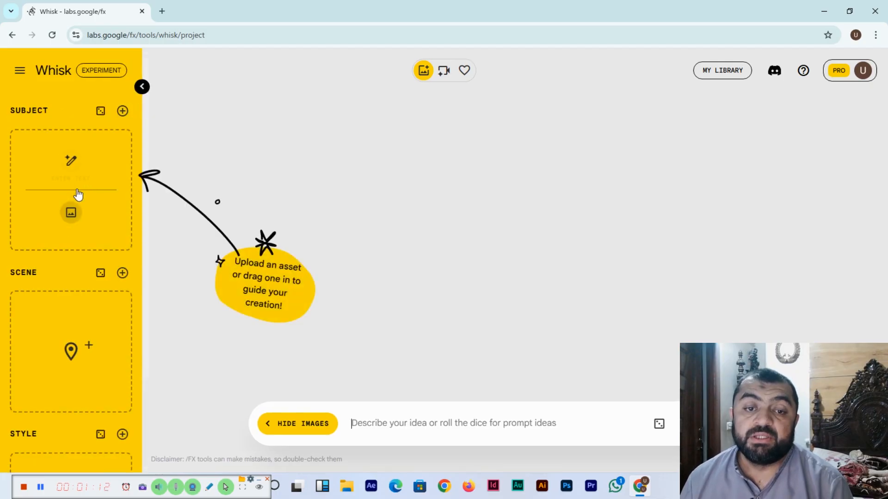
{"action": "scroll", "coordinate": [89, 353], "scroll_direction": "down", "scroll_amount": 1}
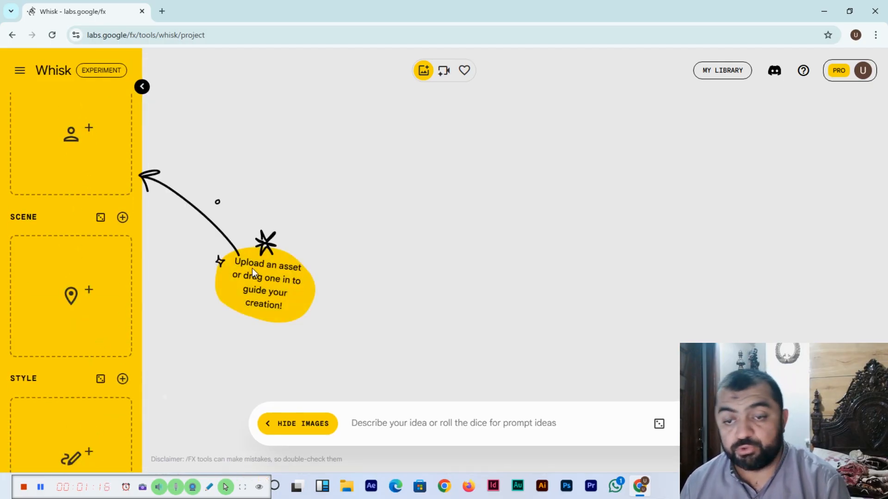
{"action": "scroll", "coordinate": [97, 174], "scroll_direction": "up", "scroll_amount": 1}
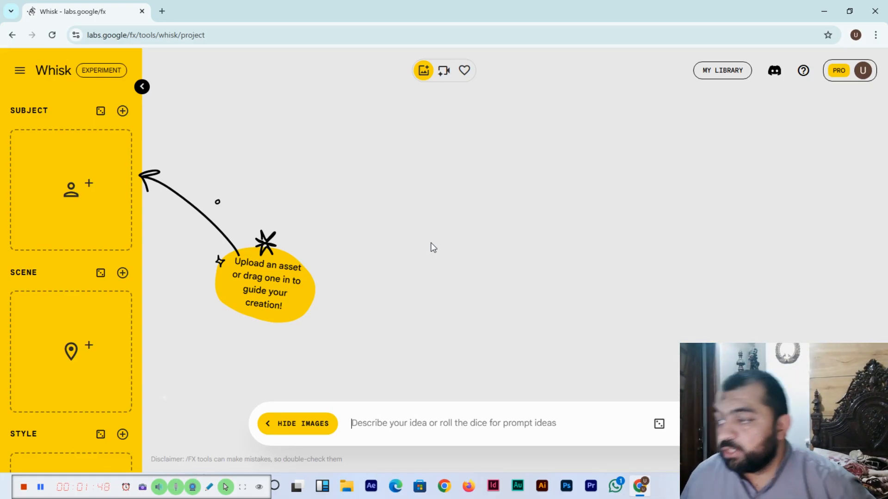
Generate a subject image from the prompt "A young IT student sitting at a desk with a laptop".
{"action": "mouse_move", "coordinate": [60, 194]}
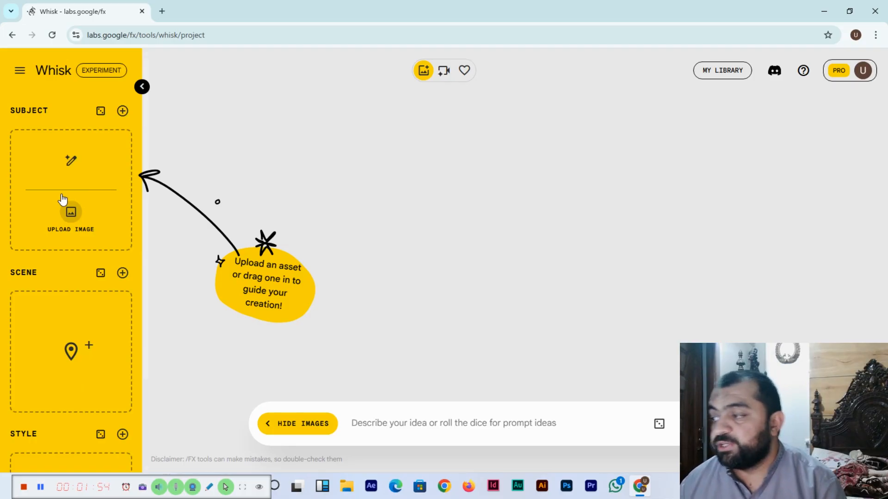
{"action": "left_click", "coordinate": [74, 160]}
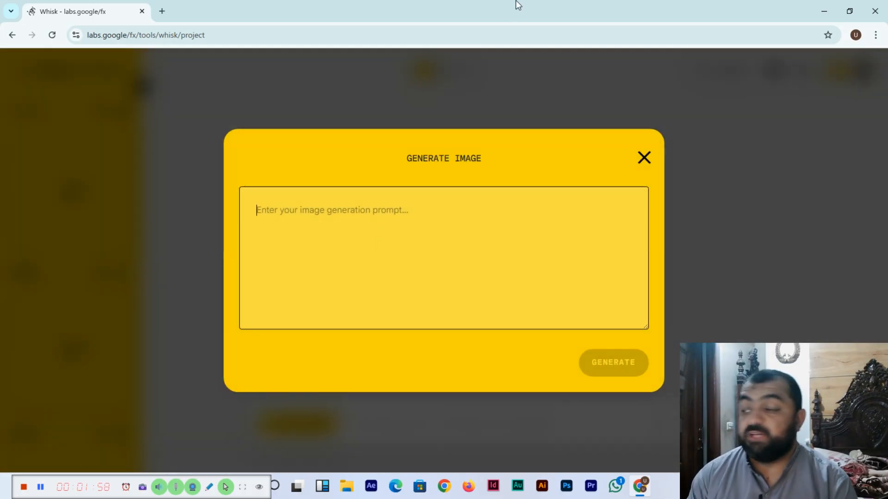
{"action": "type", "text": "A young "}
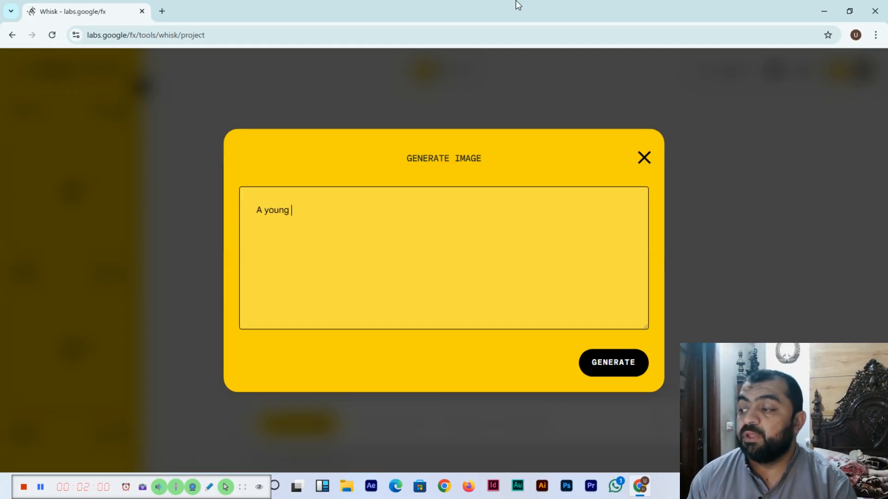
{"action": "type", "text": "IT student "}
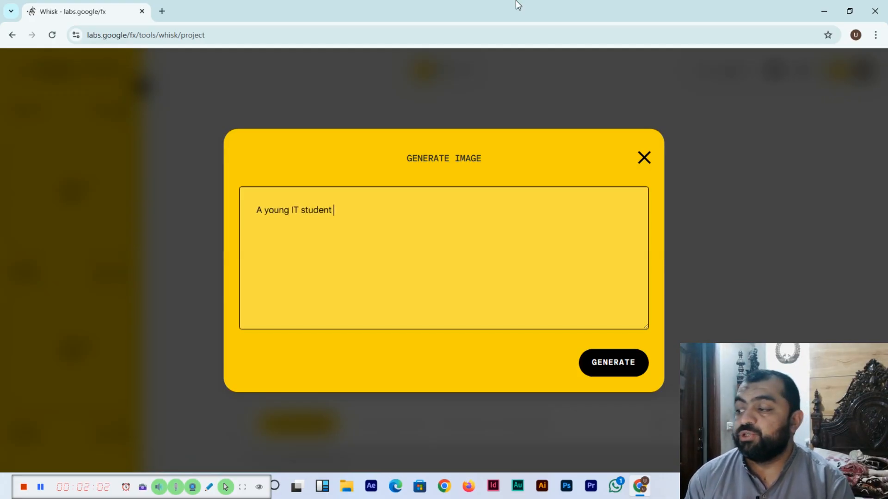
{"action": "type", "text": "sitting at a de"}
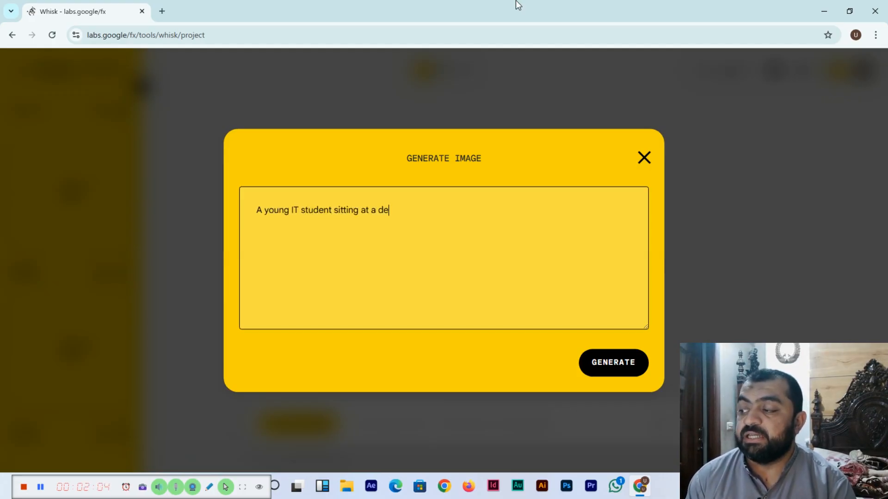
{"action": "type", "text": "sk with a laptop"}
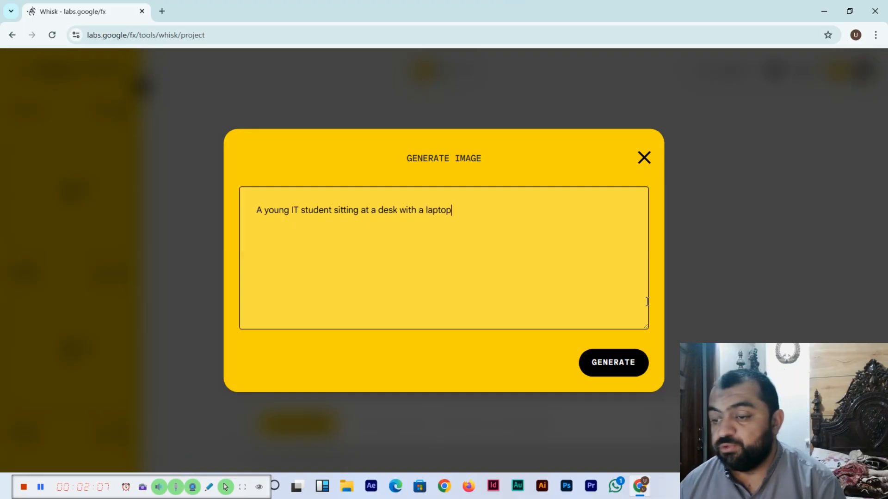
{"action": "left_click", "coordinate": [623, 367]}
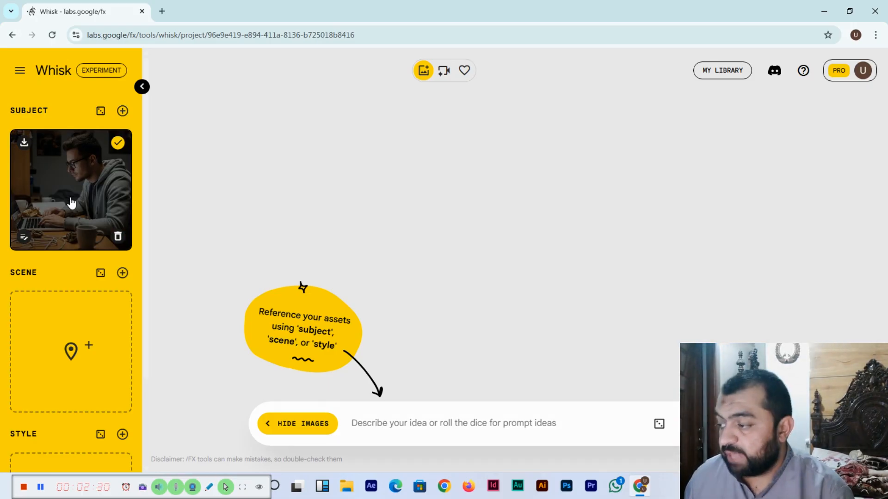
Generate a scene image from the prompt "A quiet bedroom at night, desk lamp glowing, coding lines on the laptop screen, books and notes around".
{"action": "mouse_move", "coordinate": [85, 326]}
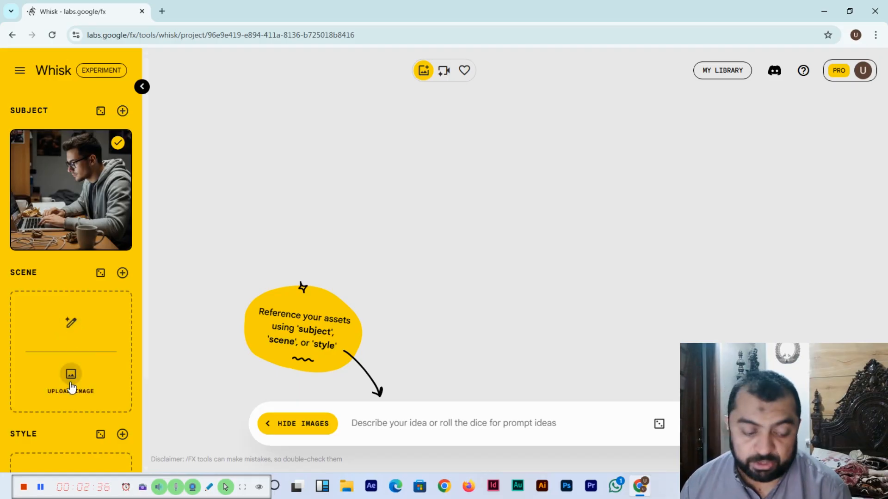
{"action": "left_click", "coordinate": [75, 319]}
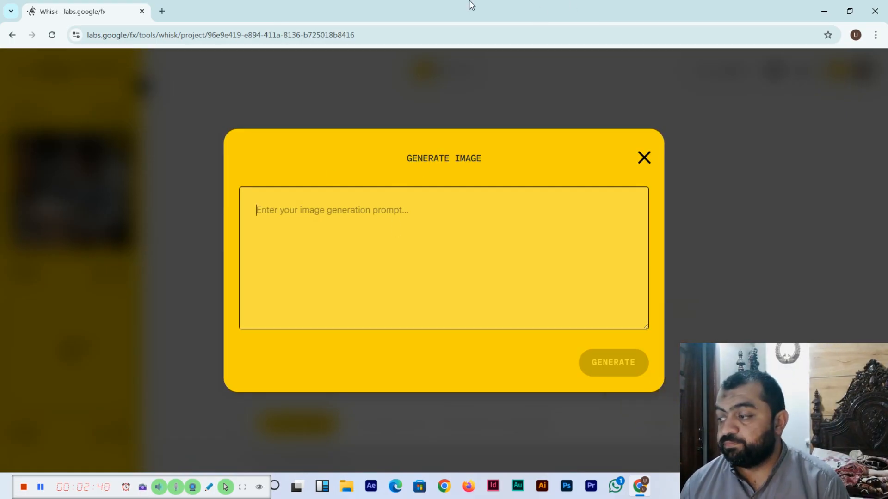
{"action": "type", "text": "A quiet"}
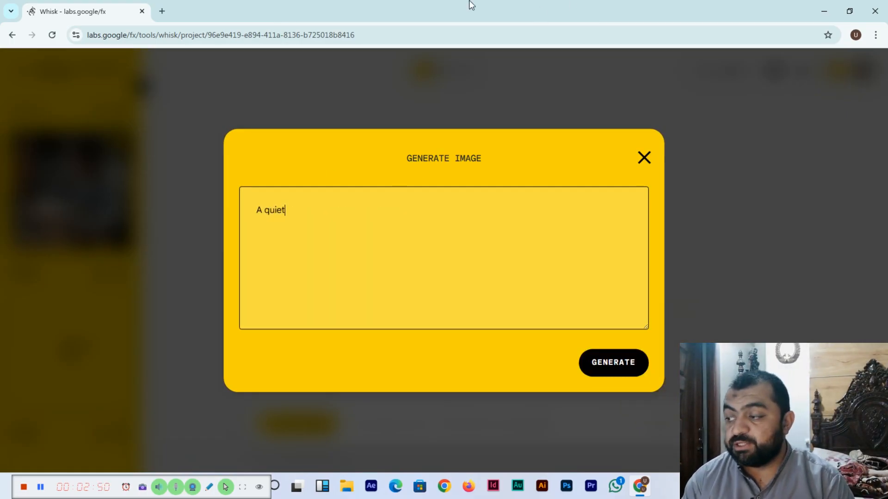
{"action": "type", "text": " bedoo"}
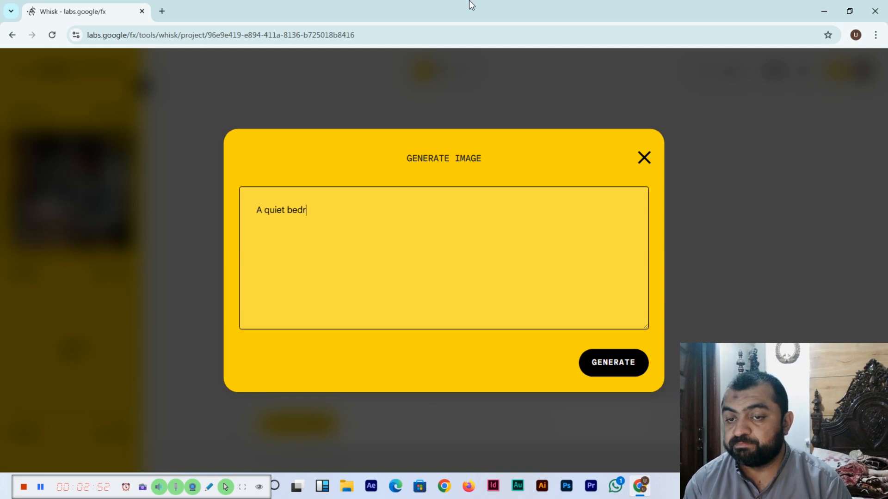
{"action": "type", "text": "oom a"}
{"action": "key", "text": "BackSpace"}
{"action": "type", "text": "ni"}
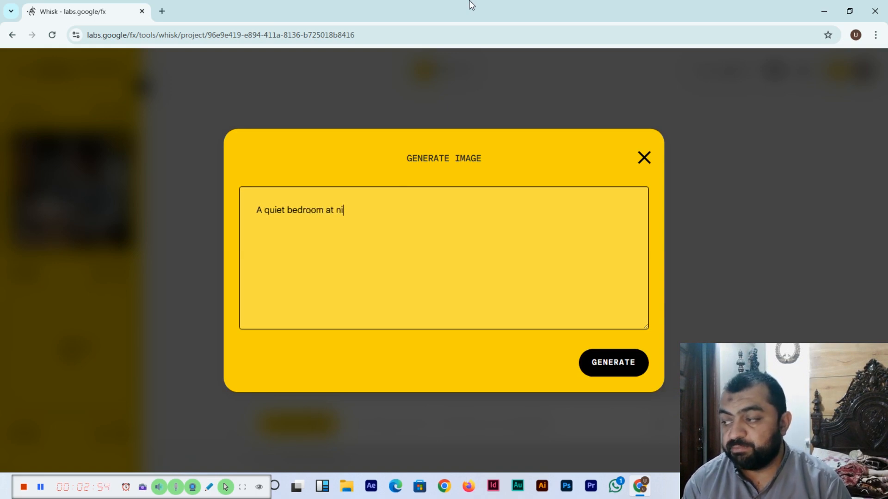
{"action": "type", "text": "ght, desk lam"}
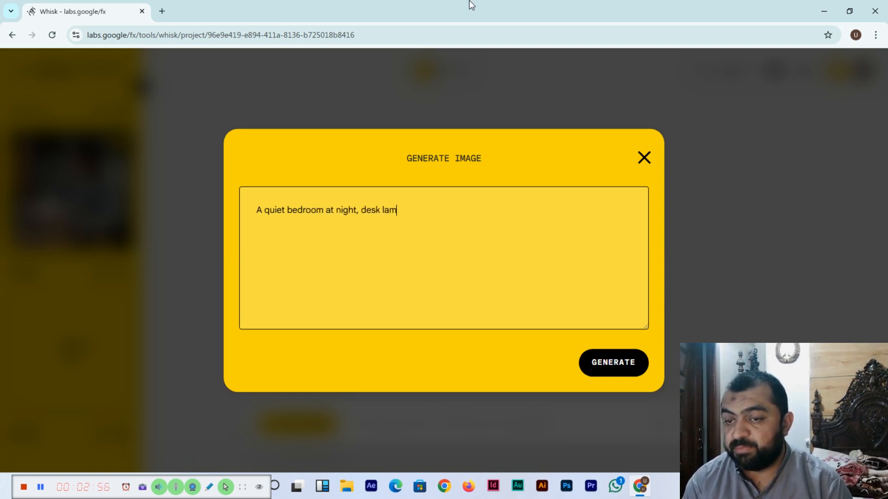
{"action": "type", "text": "p glowing"}
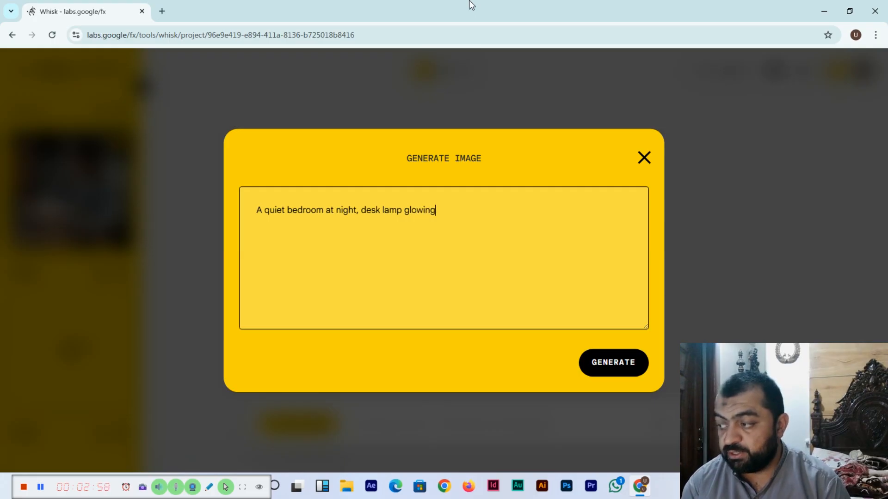
{"action": "type", "text": ", coding lines on "}
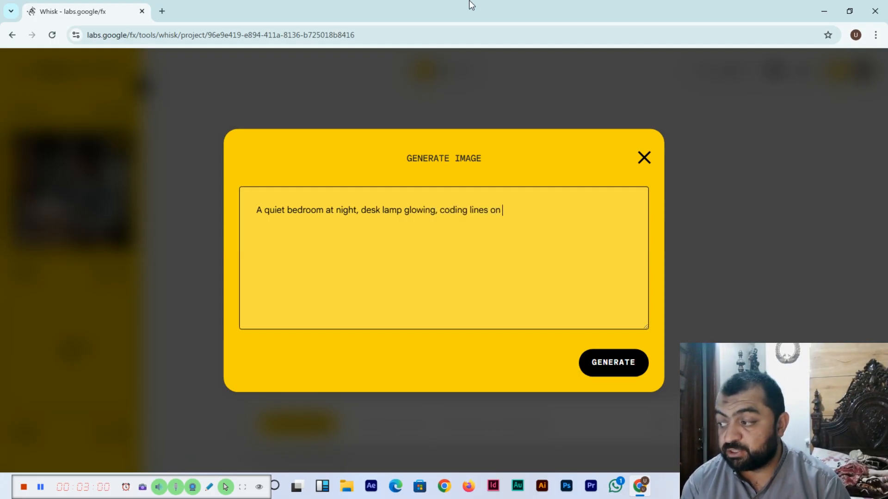
{"action": "type", "text": "the laptop scre"}
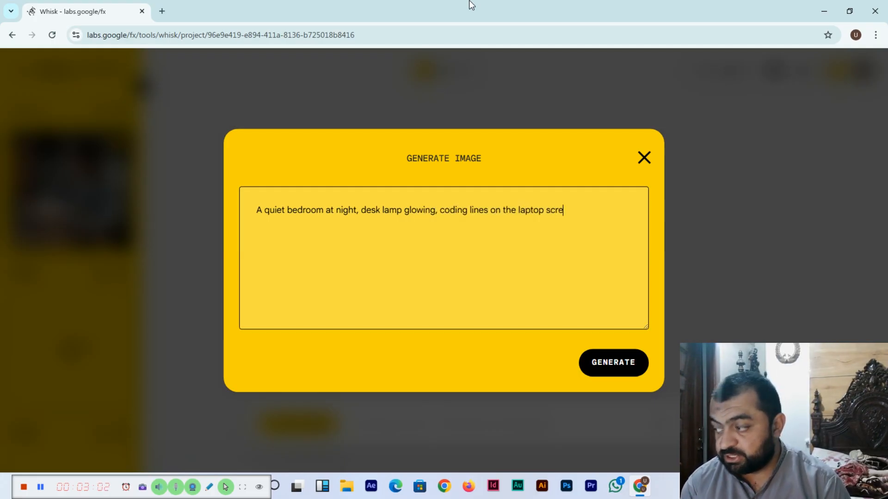
{"action": "type", "text": "en, books and"}
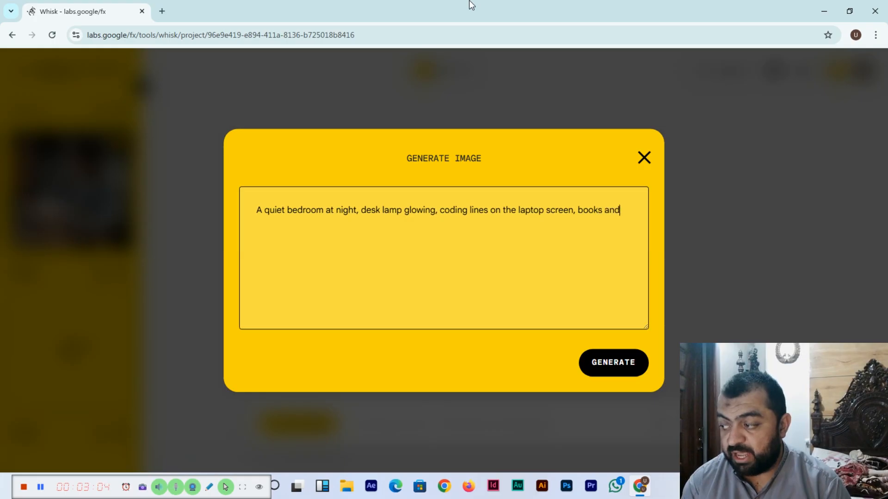
{"action": "type", "text": " notes around"}
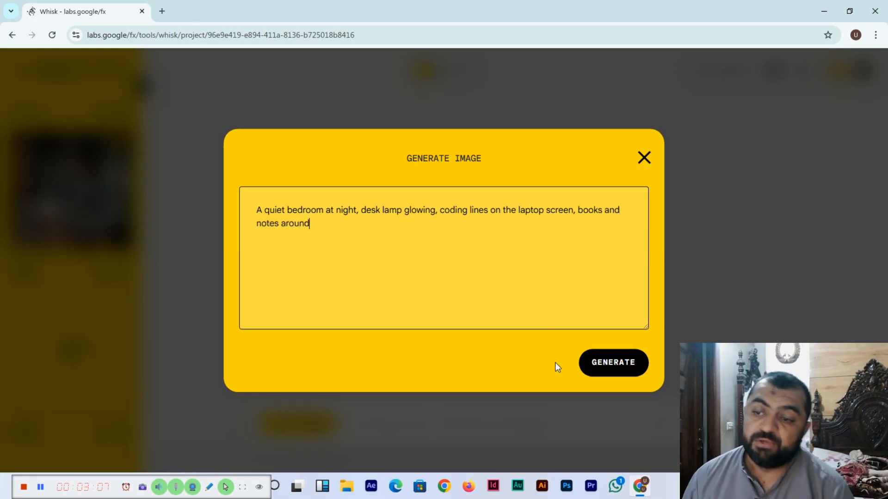
{"action": "left_click", "coordinate": [600, 365]}
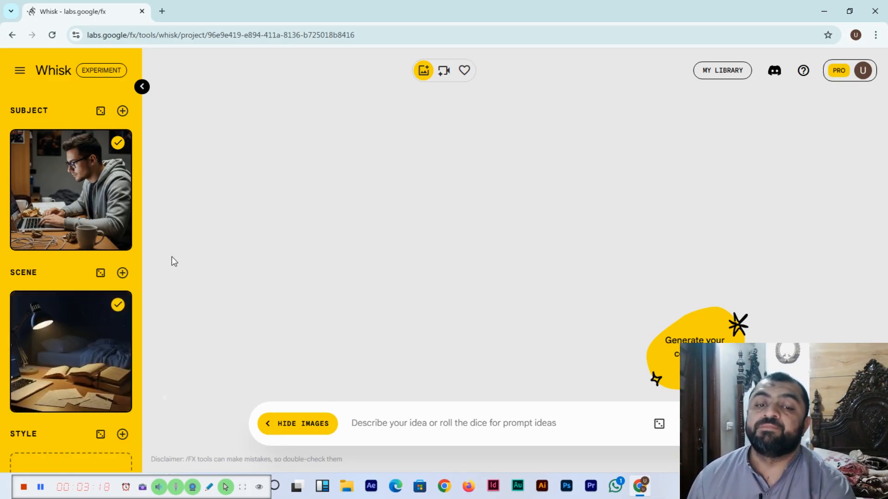
Generate a style image from the prompt "Cinematic lighting, realistic, shallow depth of field, modern tech atmosphere".
{"action": "mouse_move", "coordinate": [51, 401]}
{"action": "scroll", "coordinate": [52, 343], "scroll_direction": "down", "scroll_amount": 2}
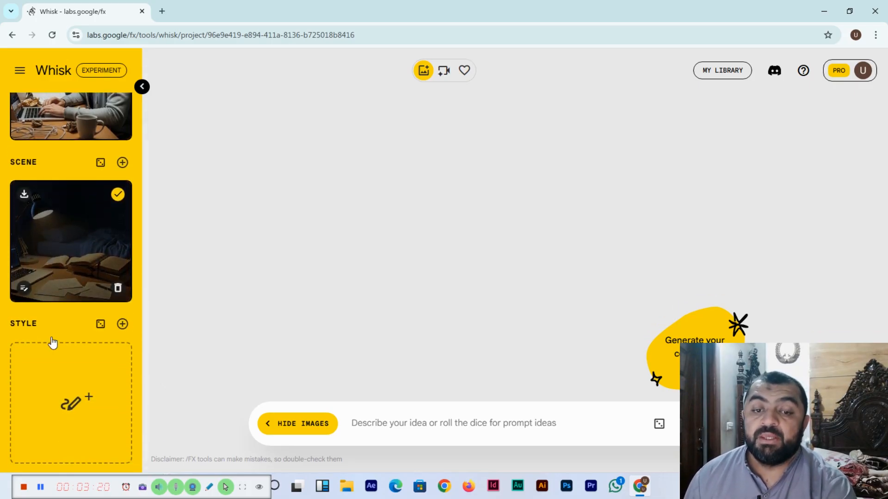
{"action": "mouse_move", "coordinate": [92, 402]}
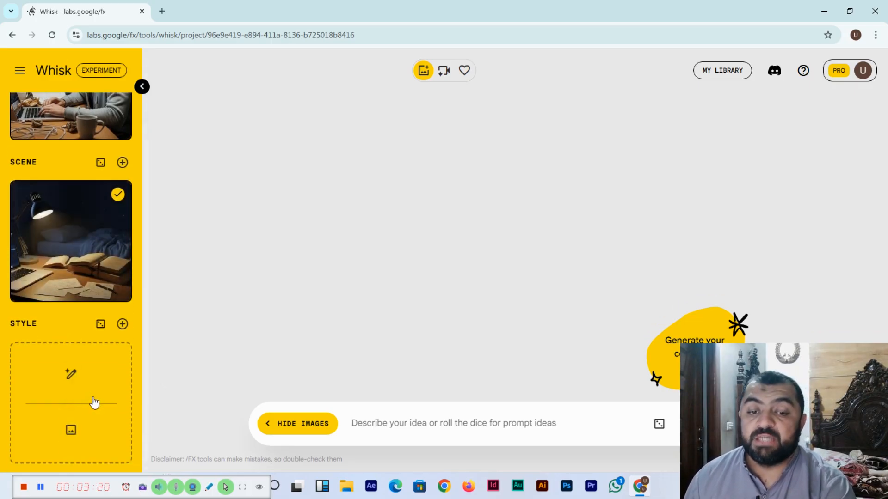
{"action": "left_click", "coordinate": [71, 375]}
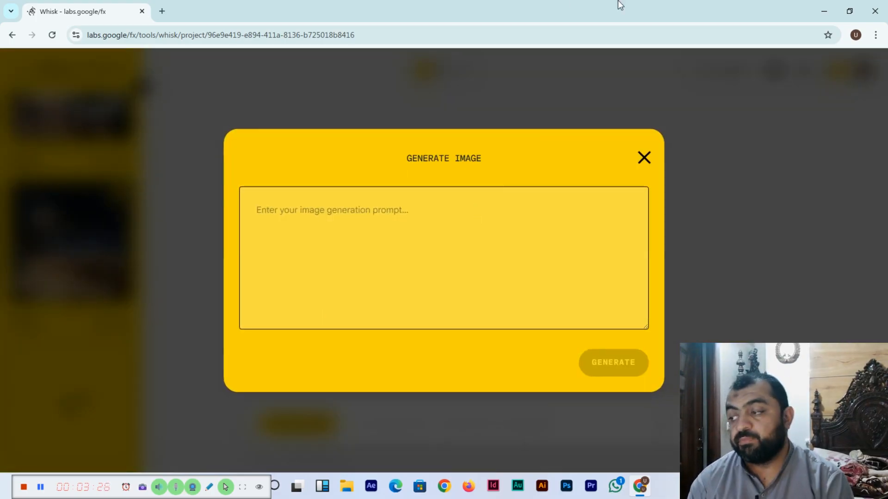
{"action": "type", "text": "Cinematic lig"}
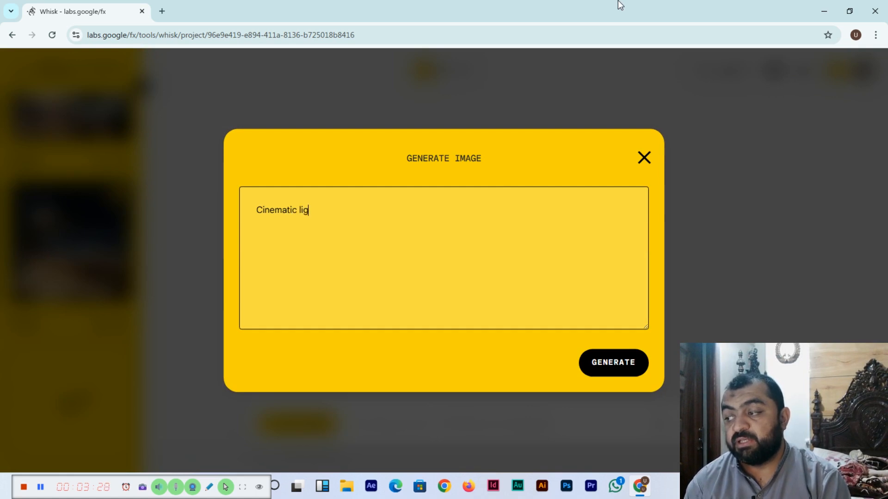
{"action": "type", "text": "hting, realist"}
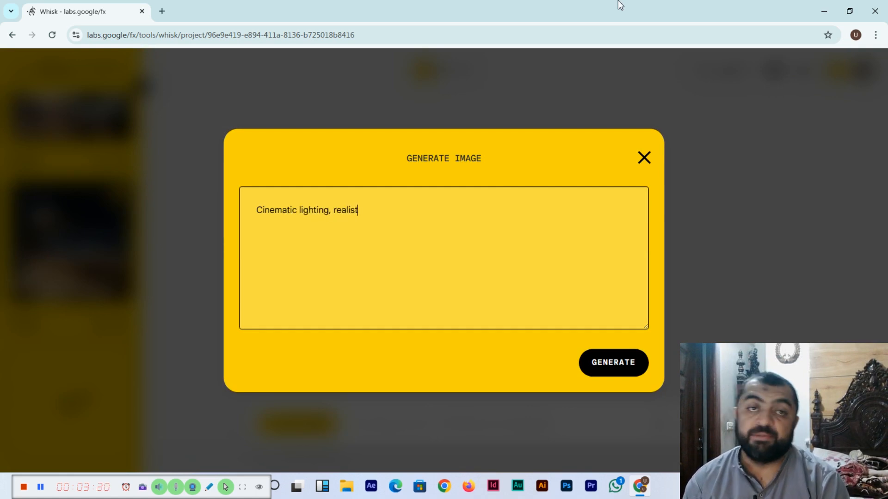
{"action": "type", "text": "ic, sha"}
{"action": "type", "text": "llo"}
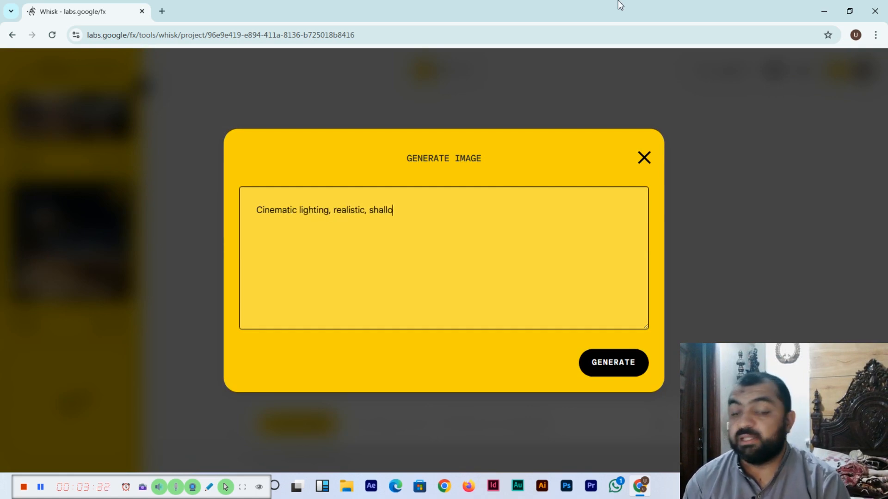
{"action": "type", "text": "w depth of "}
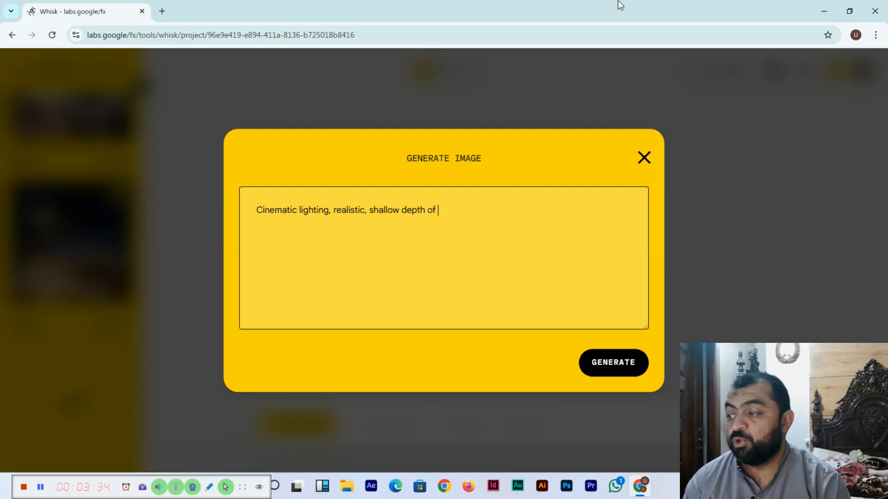
{"action": "type", "text": "field, modern t"}
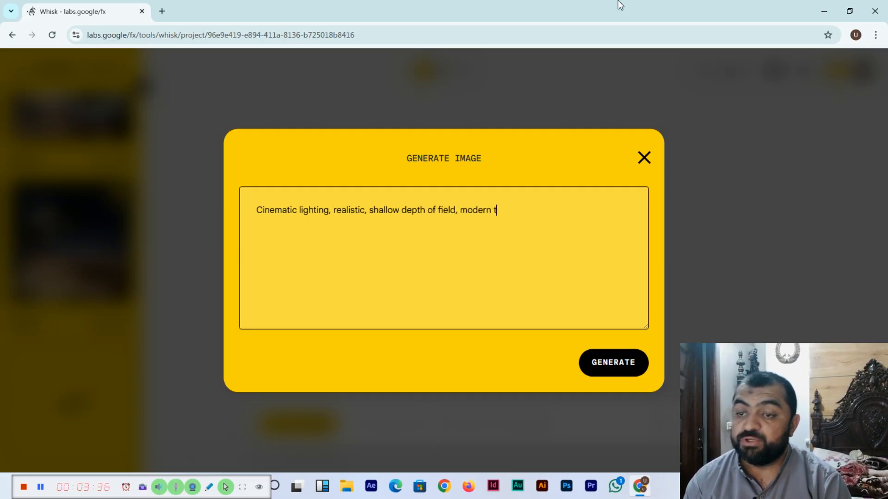
{"action": "type", "text": "ech atmosphere"}
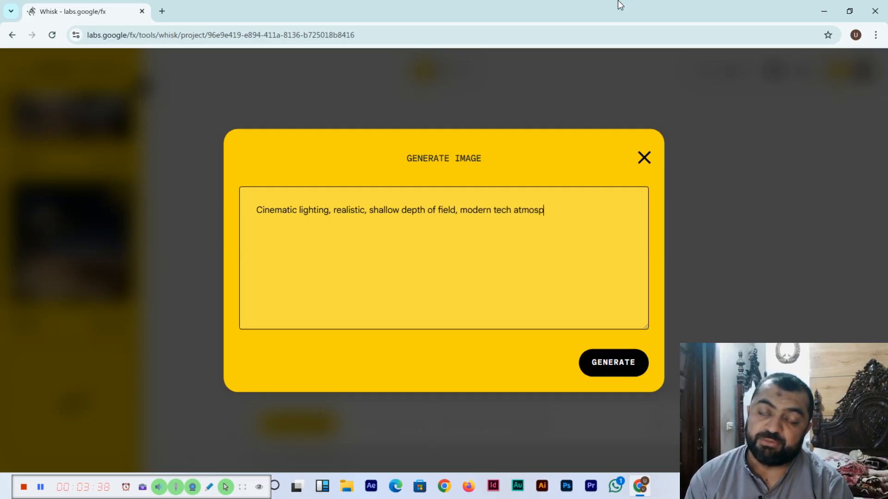
{"action": "left_click", "coordinate": [618, 366]}
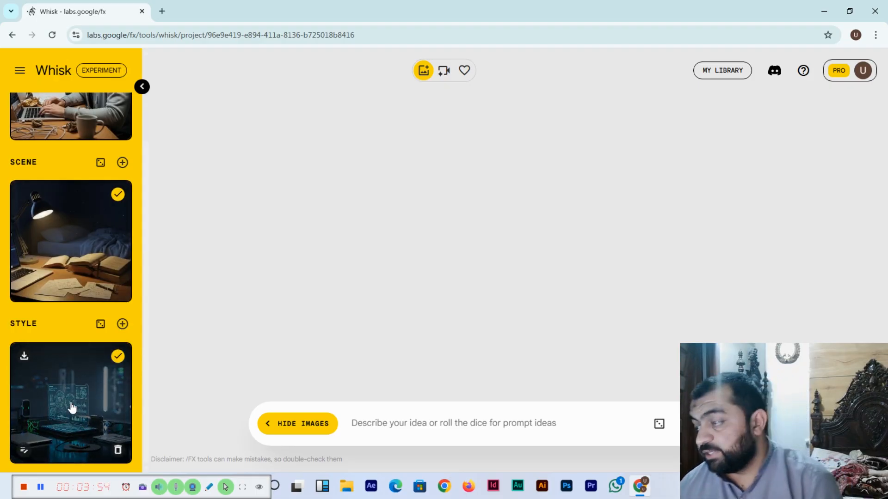
{"action": "scroll", "coordinate": [89, 330], "scroll_direction": "up", "scroll_amount": 3}
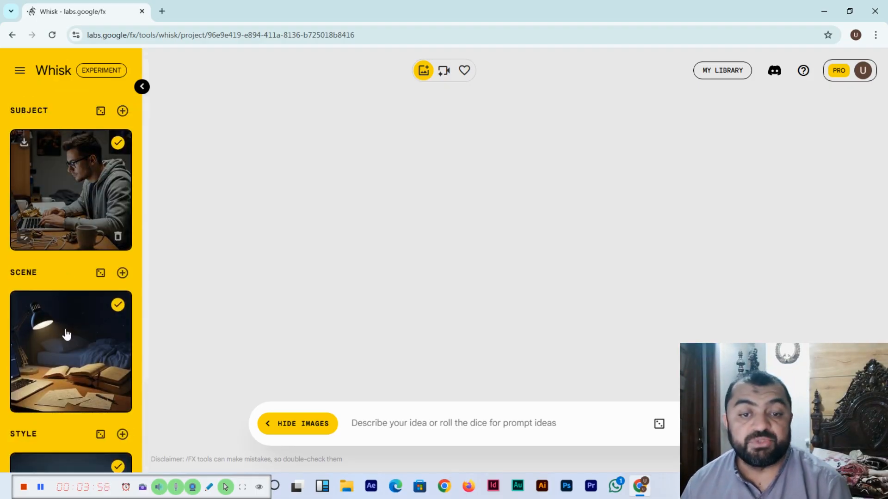
{"action": "scroll", "coordinate": [65, 356], "scroll_direction": "down", "scroll_amount": 3}
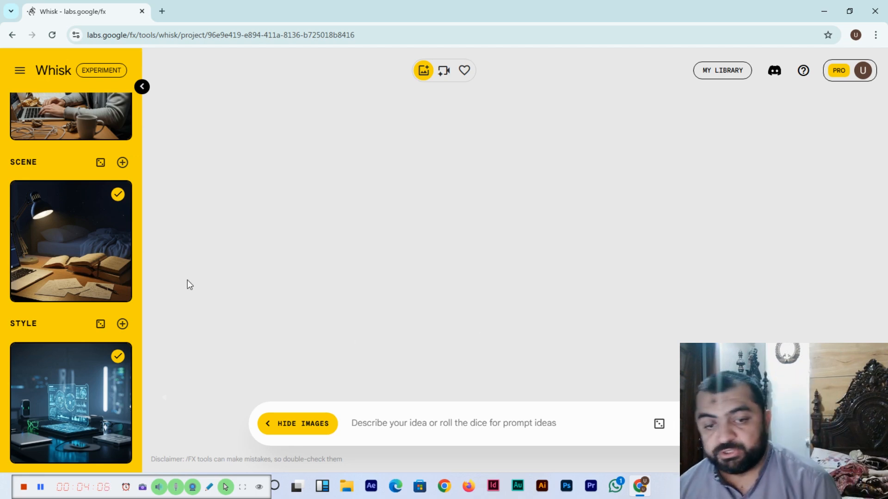
{"action": "scroll", "coordinate": [95, 269], "scroll_direction": "up", "scroll_amount": 1}
{"action": "scroll", "coordinate": [95, 269], "scroll_direction": "up", "scroll_amount": 2}
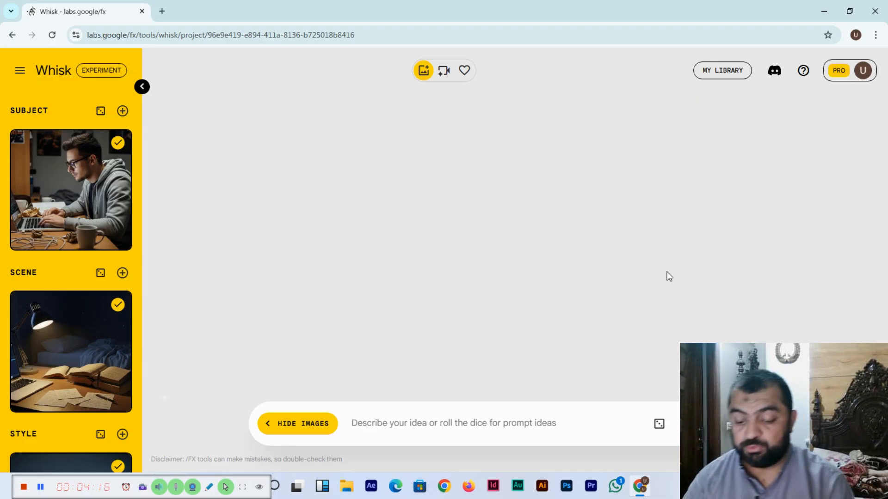
Start the main prompt with "A young IT student sitting at a desk with a laptop, coding late at night in a quiet bedroom.".
{"action": "type", "text": "A young"}
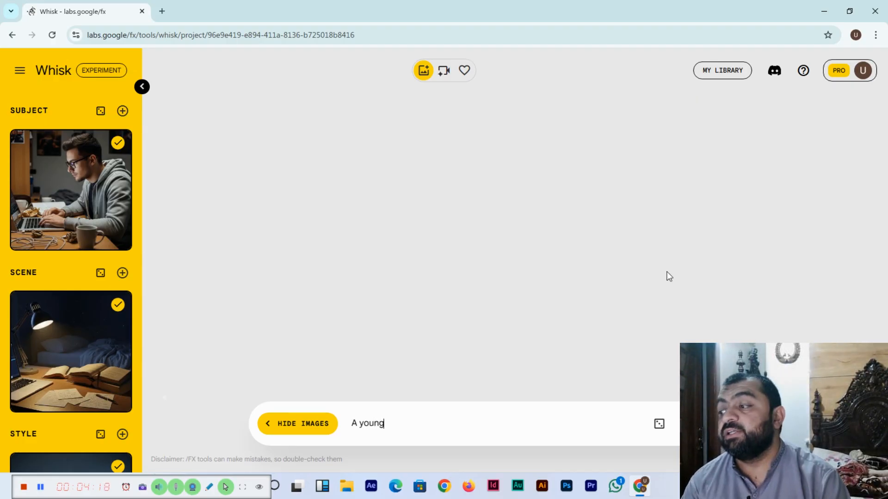
{"action": "type", "text": " IT student "}
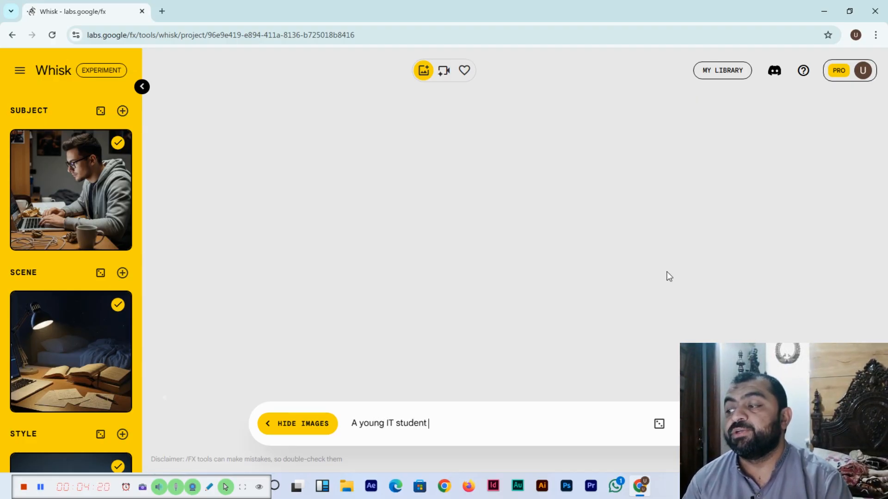
{"action": "type", "text": "sitting at a d"}
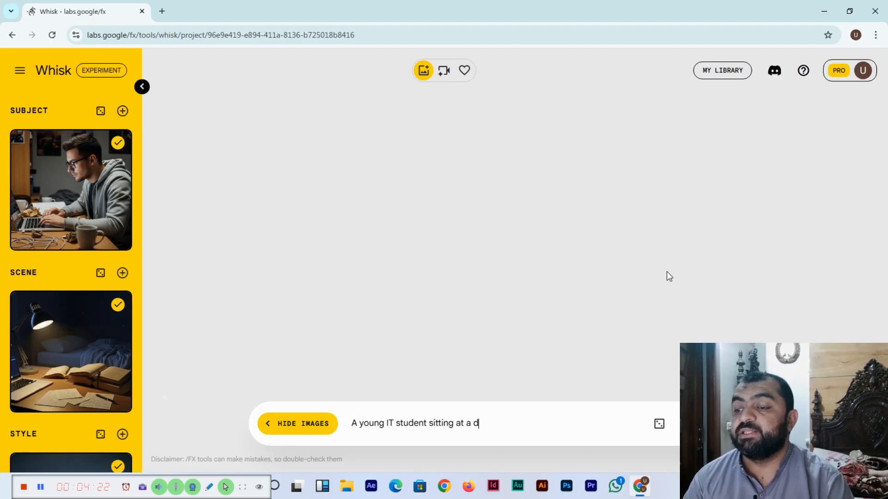
{"action": "type", "text": "esk with a "}
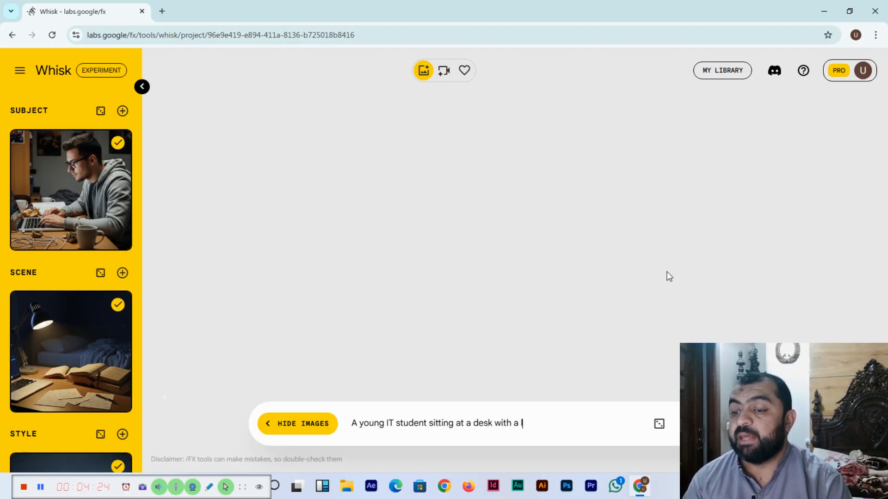
{"action": "type", "text": "laptop, coding "}
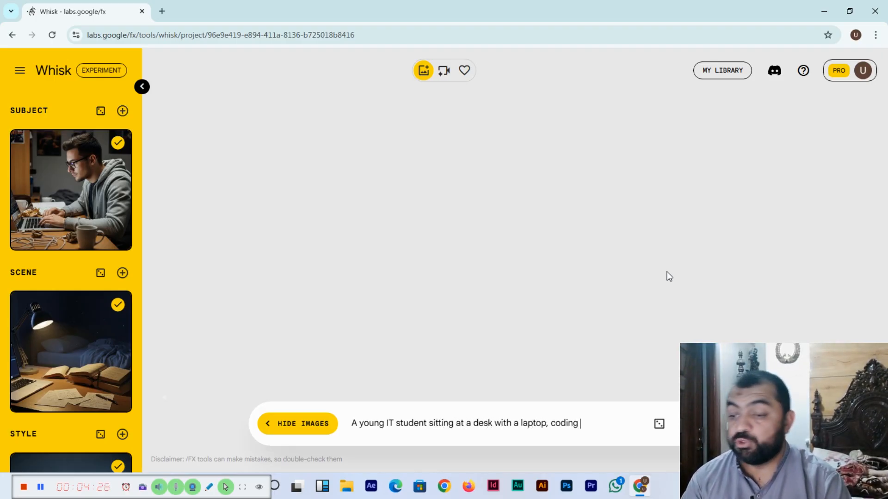
{"action": "type", "text": "late at night"}
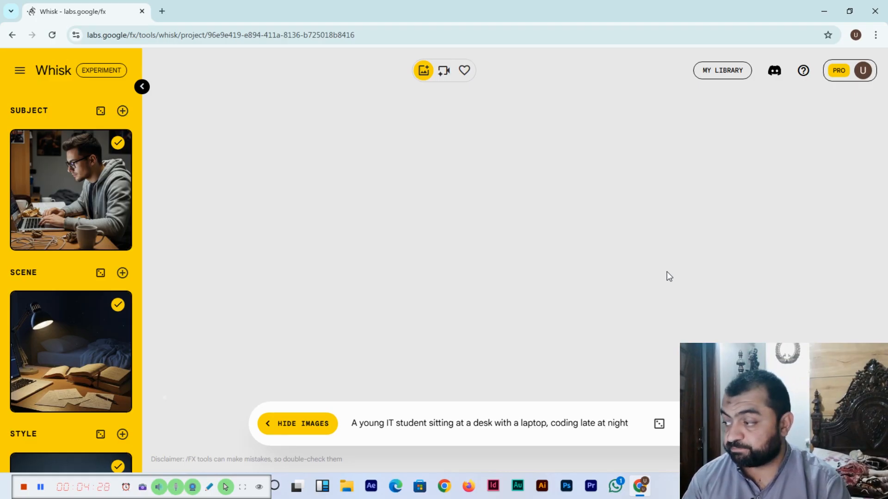
{"action": "type", "text": " in a"}
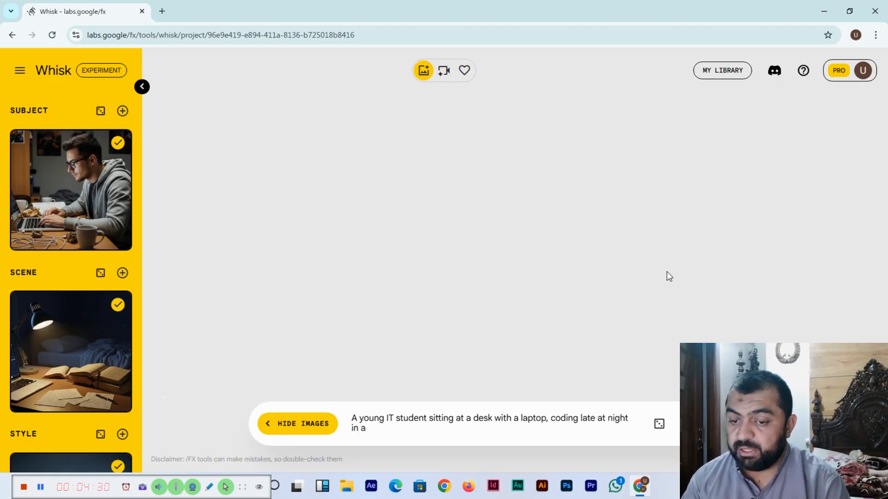
{"action": "type", "text": " quiet b"}
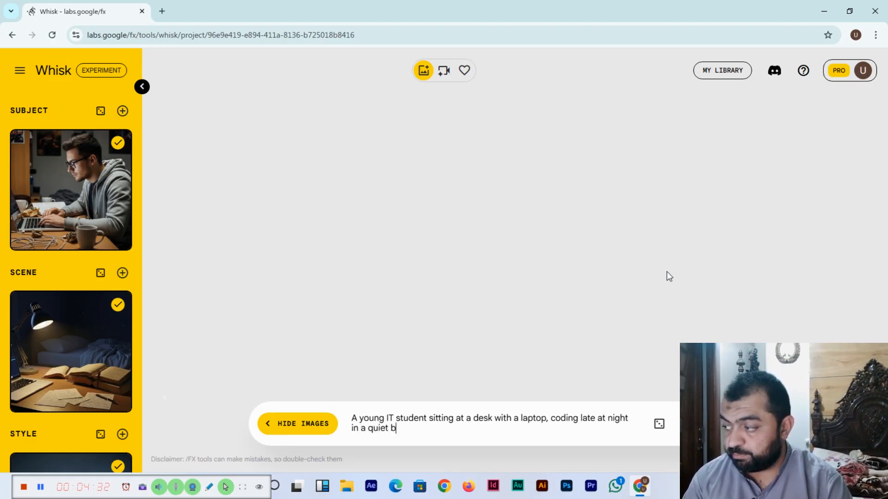
{"action": "type", "text": "edooom. "}
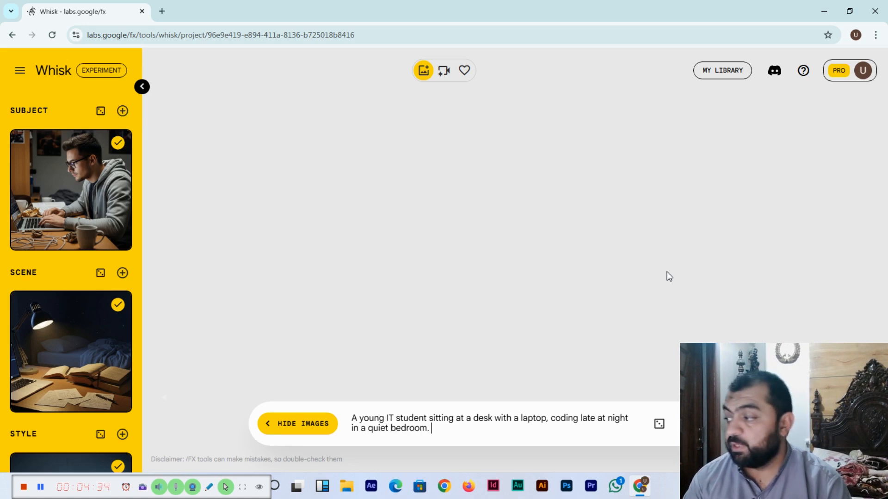
Add "Soft desk lamp lighting, glowing code on the screen, books and notes scattered around." to the main prompt.
{"action": "type", "text": "Soft des"}
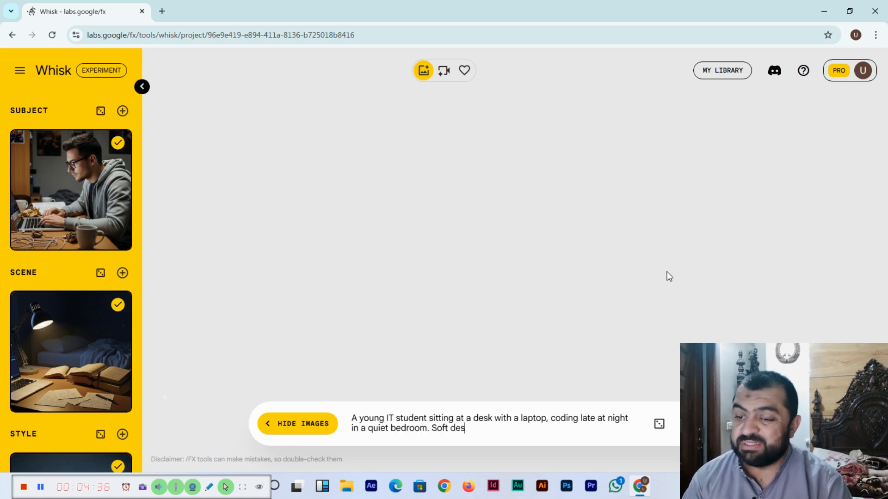
{"action": "type", "text": "k lamp"}
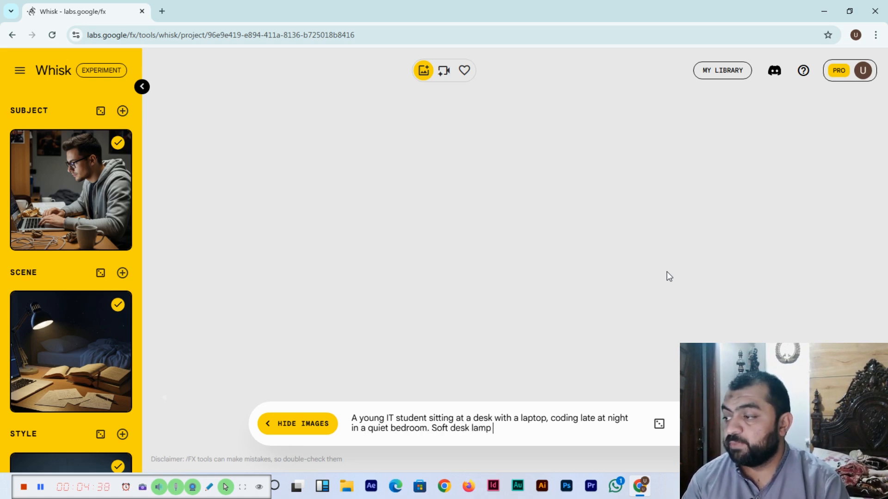
{"action": "type", "text": " lighting, gl"}
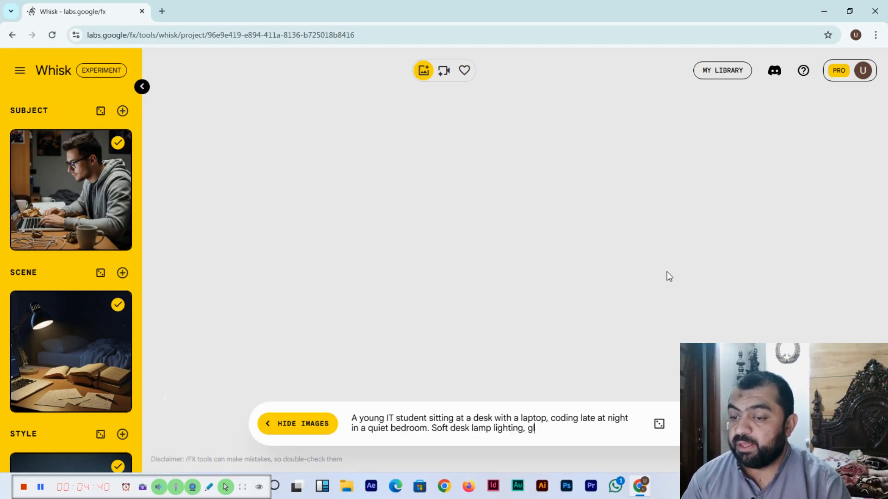
{"action": "type", "text": "owing code on "}
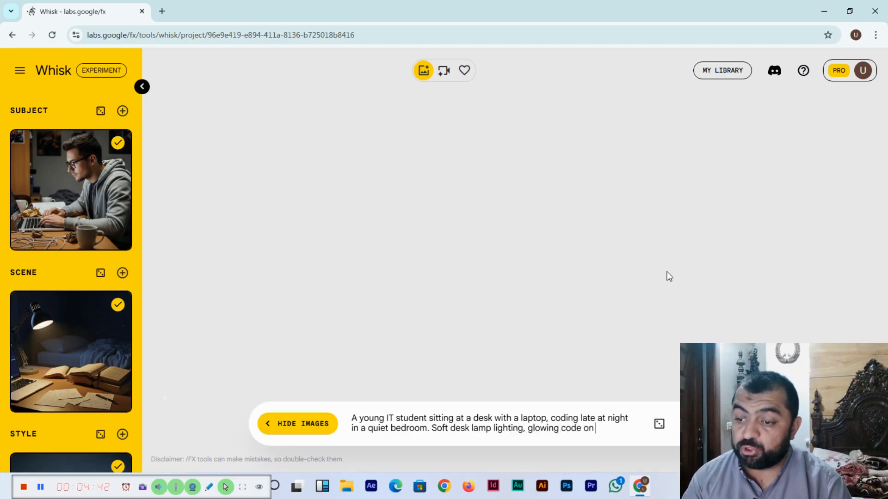
{"action": "type", "text": "the screen, bo"}
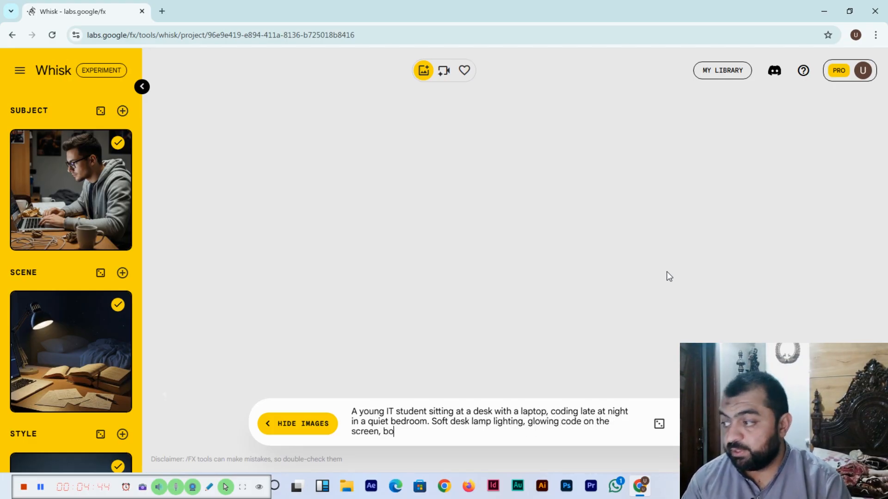
{"action": "type", "text": "oks and notes"}
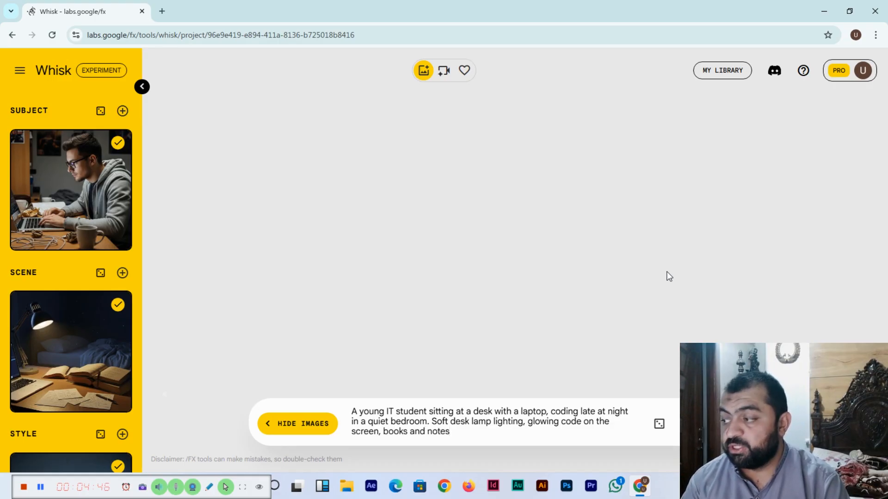
{"action": "type", "text": " scatte"}
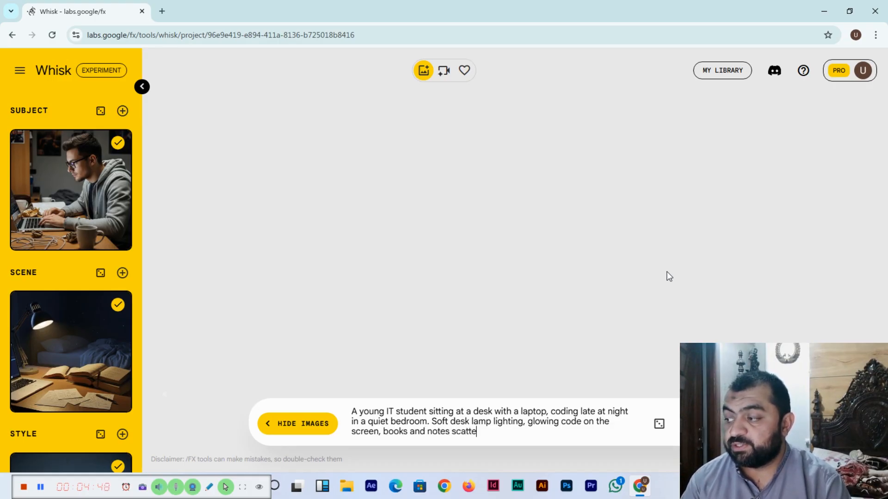
{"action": "type", "text": "red around. "}
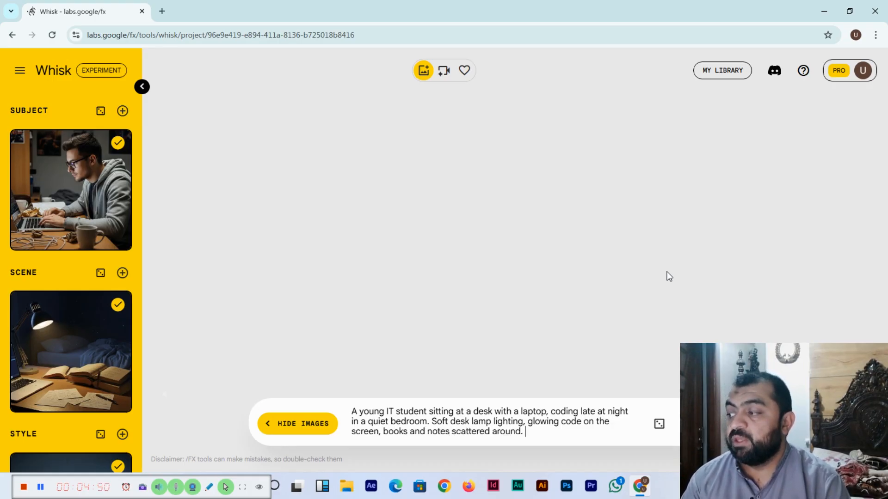
Finish the main prompt with "Cinematic lighting, realistic style, modern tech atmosphere, high detail." and generate the images.
{"action": "type", "text": "Cinematci"}
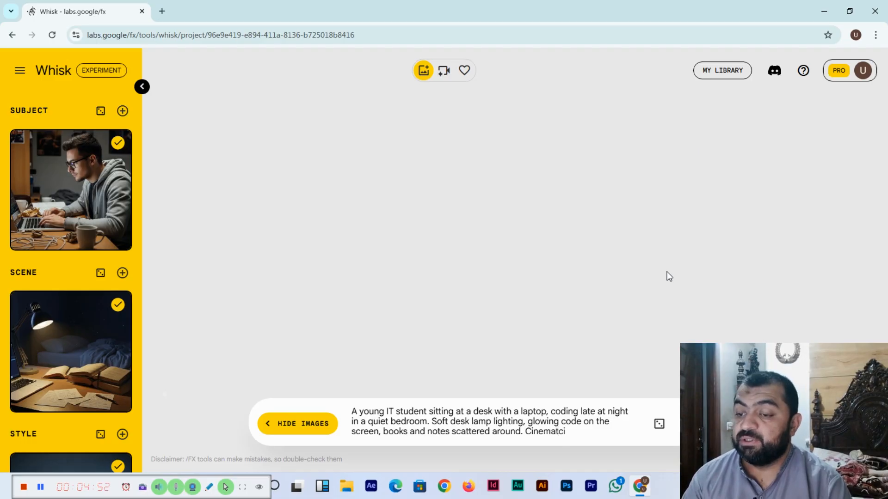
{"action": "key", "text": "BackSpace"}
{"action": "key", "text": "BackSpace"}
{"action": "type", "text": "ic lighting"}
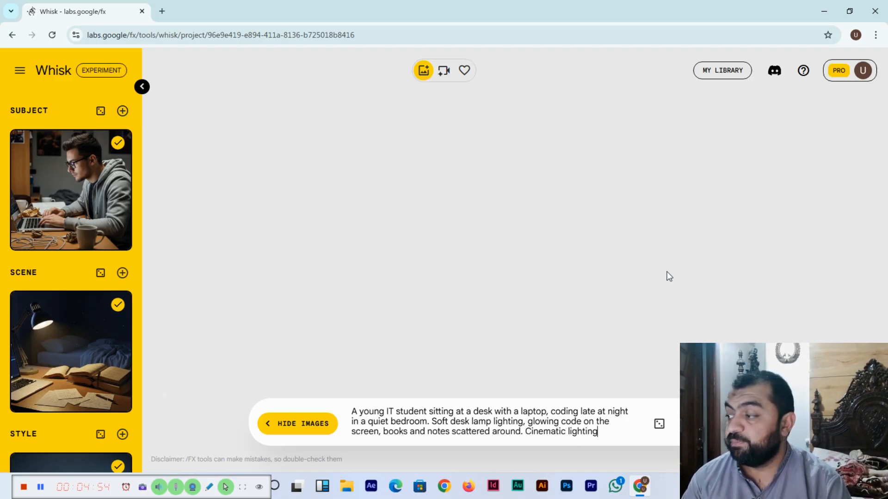
{"action": "type", "text": ", realistic style"}
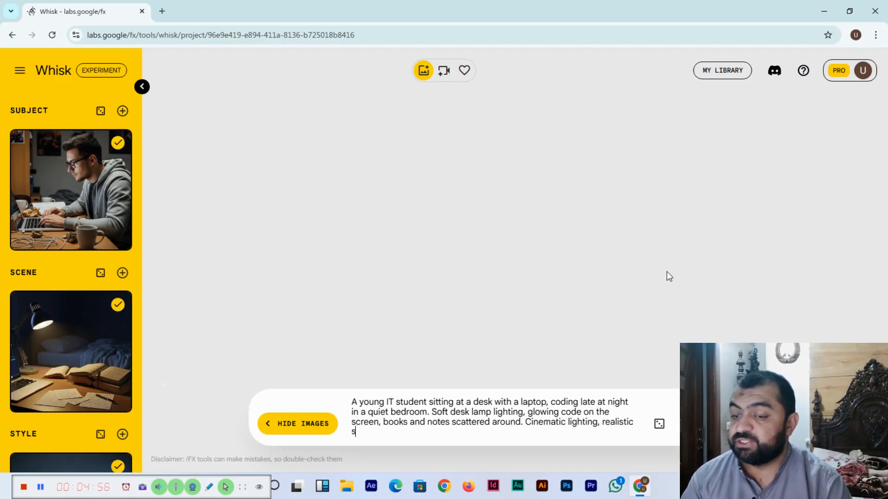
{"action": "type", "text": ", modern t"}
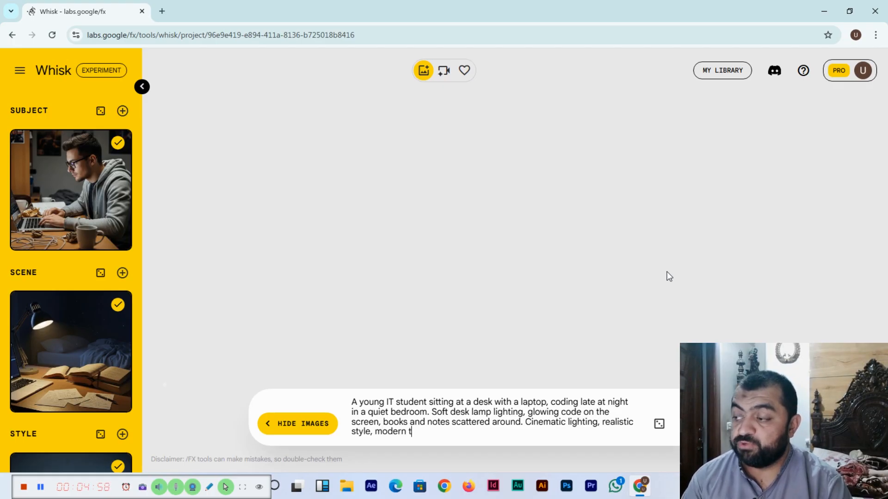
{"action": "type", "text": "ech atmosp"}
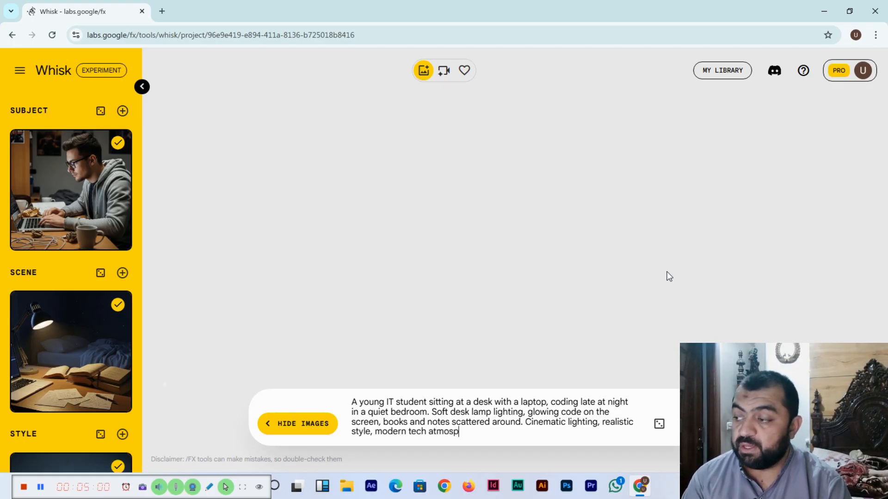
{"action": "type", "text": "here, high detail."}
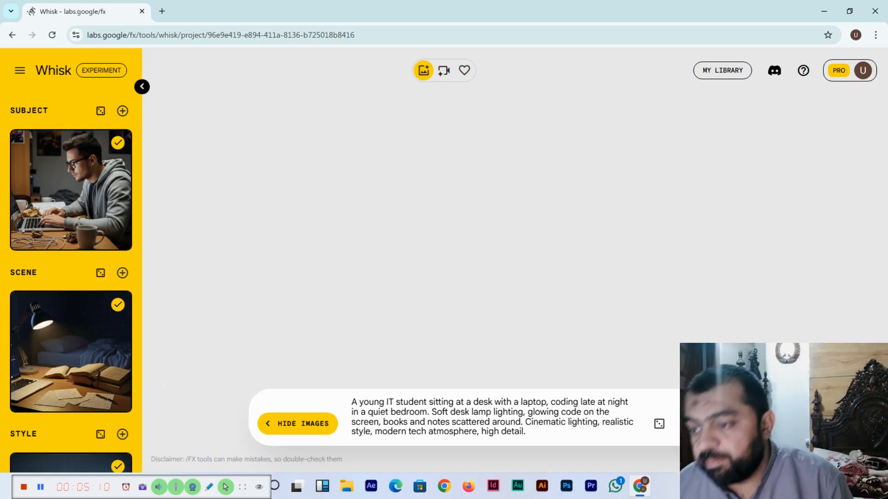
{"action": "left_click", "coordinate": [760, 424]}
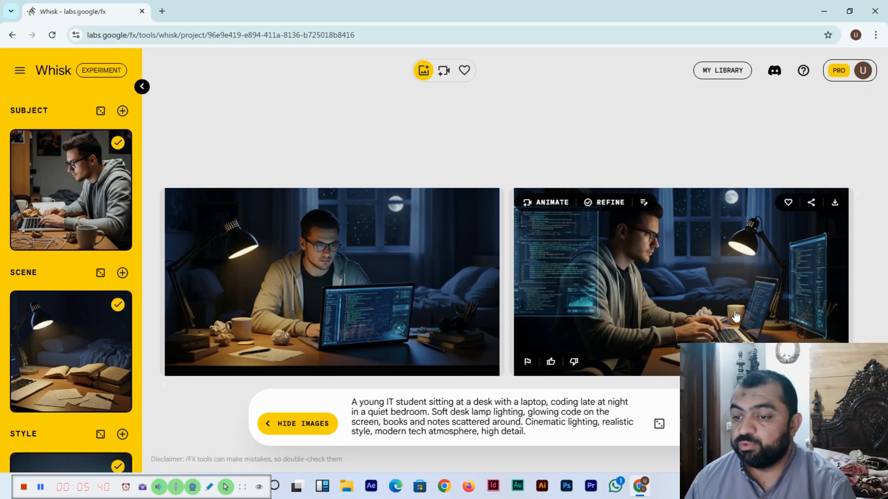
Start an animation of the side-view student image with "The student gently types on the laptop keyboard, code on the screen softly scrolling.".
{"action": "left_click", "coordinate": [550, 203]}
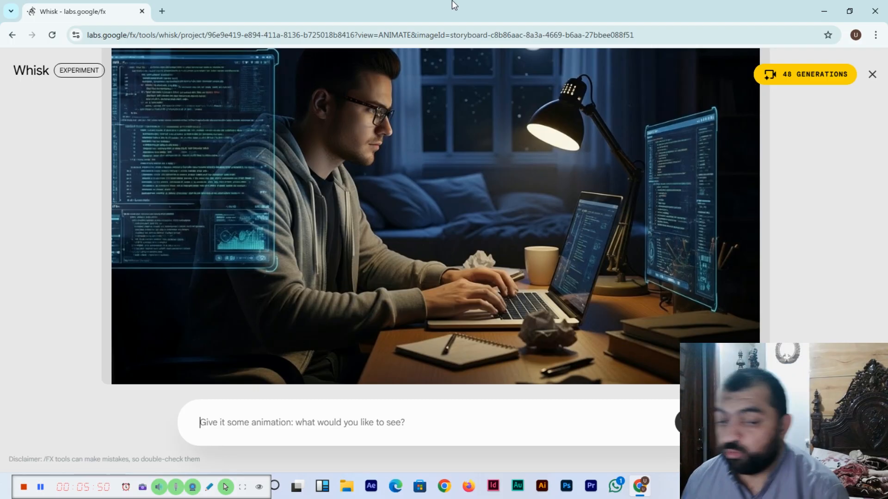
{"action": "type", "text": "The stu"}
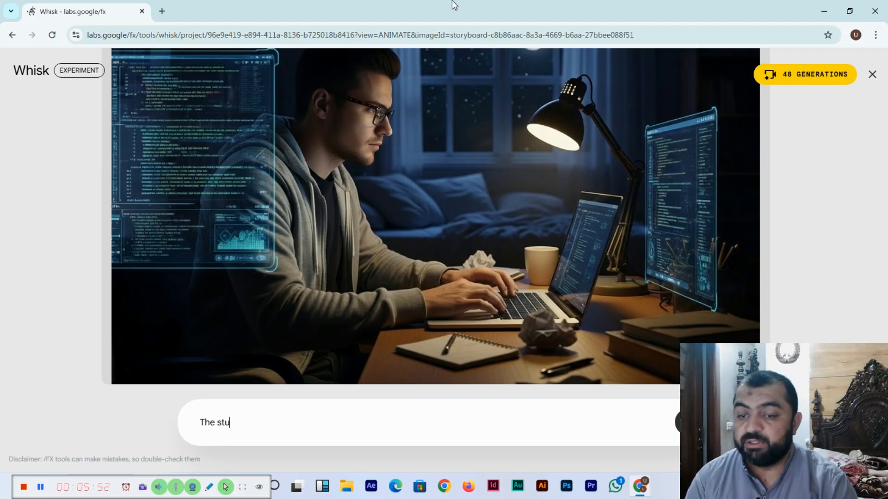
{"action": "type", "text": "dent gently "}
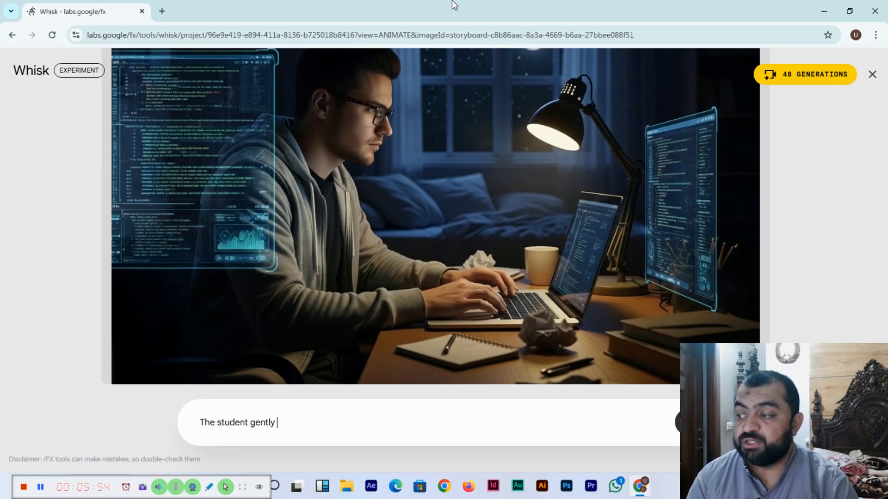
{"action": "type", "text": "types on the lapto"}
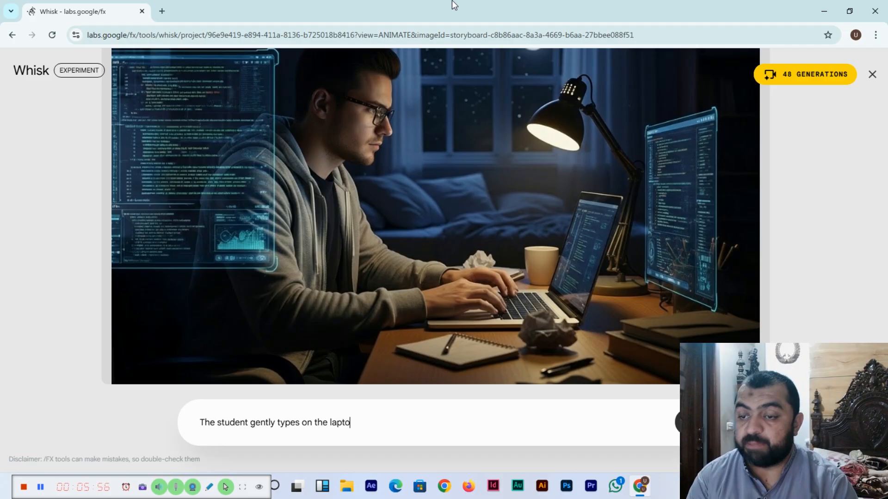
{"action": "type", "text": "p keyboard"}
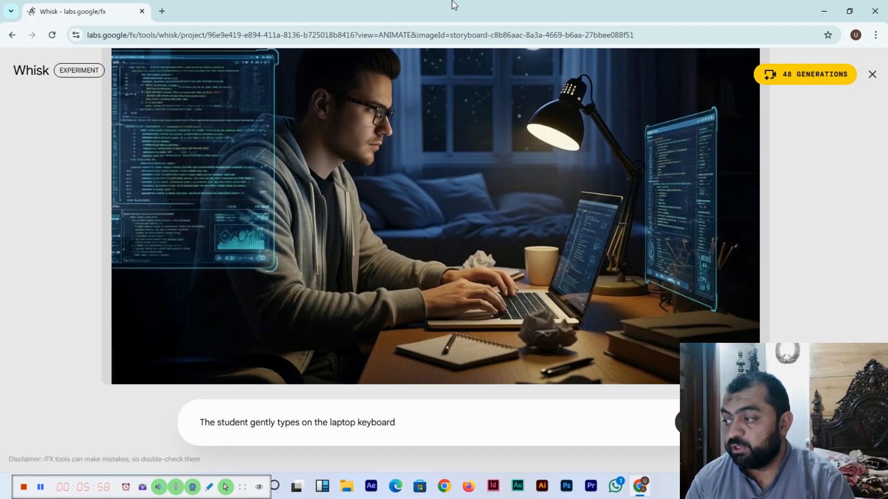
{"action": "type", "text": ", code on the scr"}
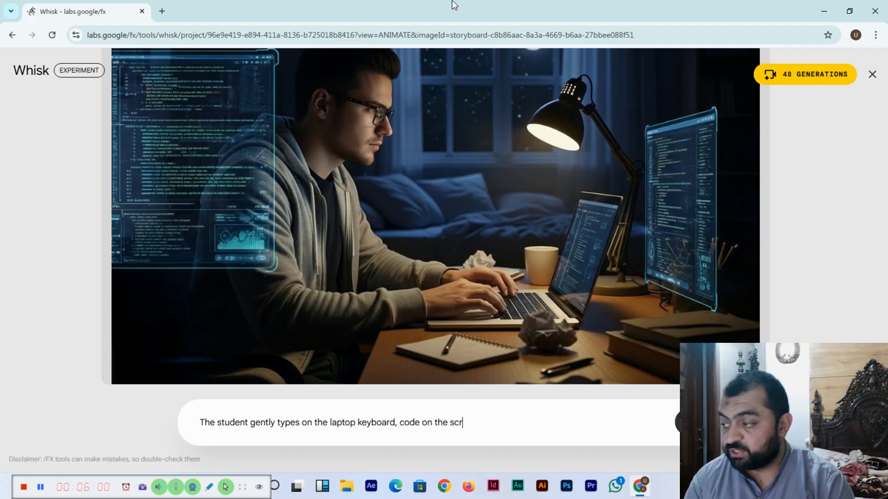
{"action": "type", "text": "een soft"}
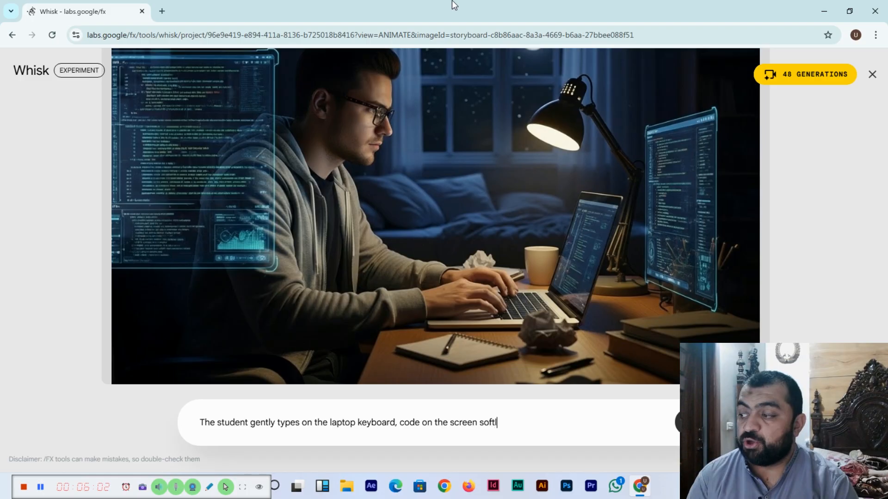
{"action": "type", "text": "ly scr"}
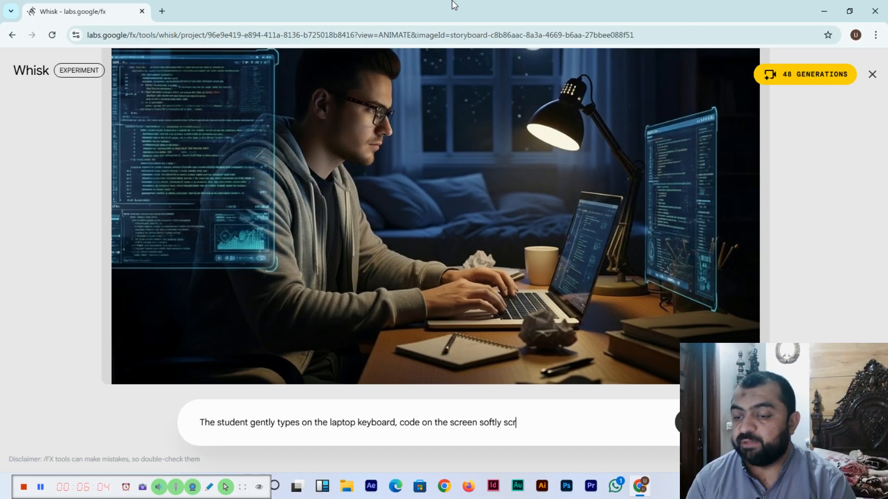
{"action": "type", "text": "olling. "}
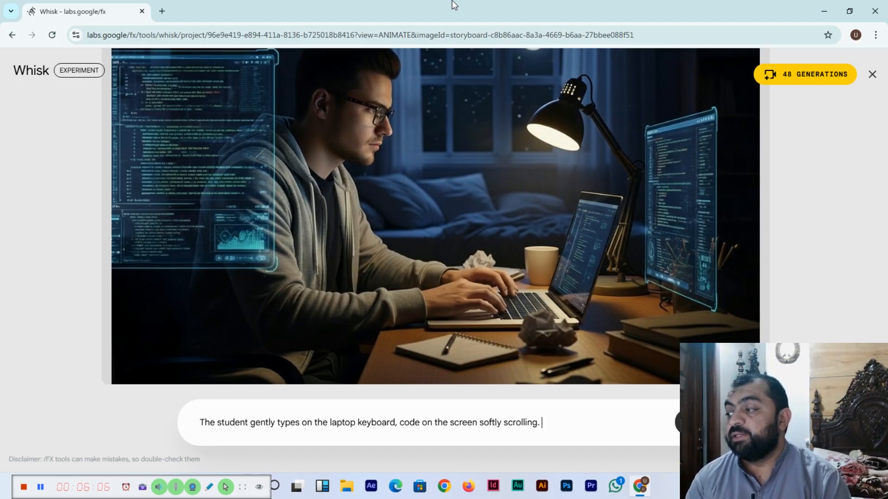
Add "Desk lap light flickers slightly. Slow cinematic camera push-in" to the animation prompt.
{"action": "type", "text": "Desk lap "}
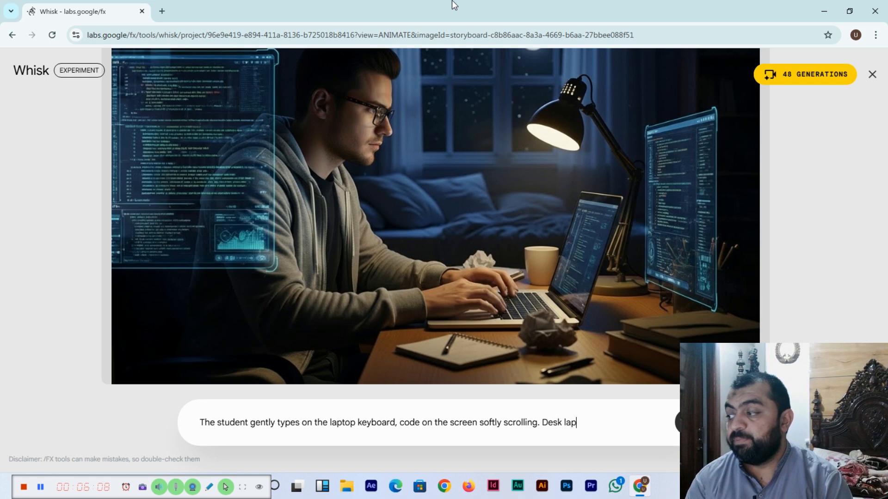
{"action": "type", "text": "light flicker"}
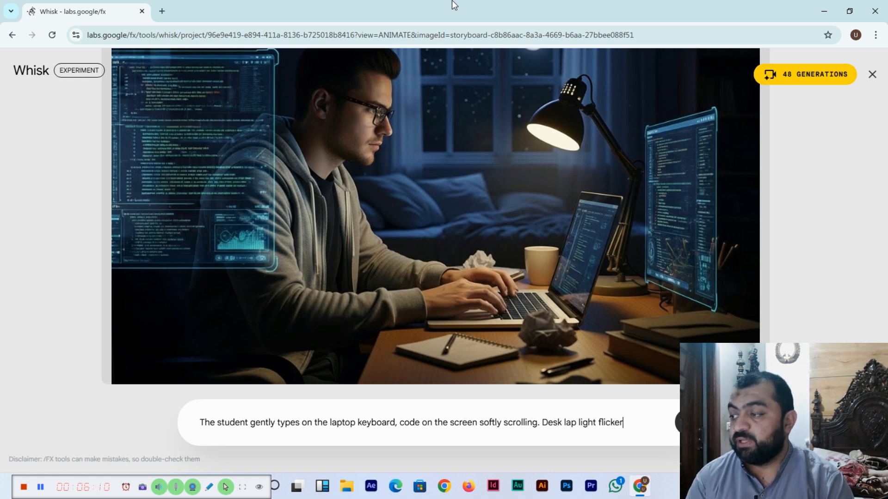
{"action": "type", "text": "s slightly. Slwo"}
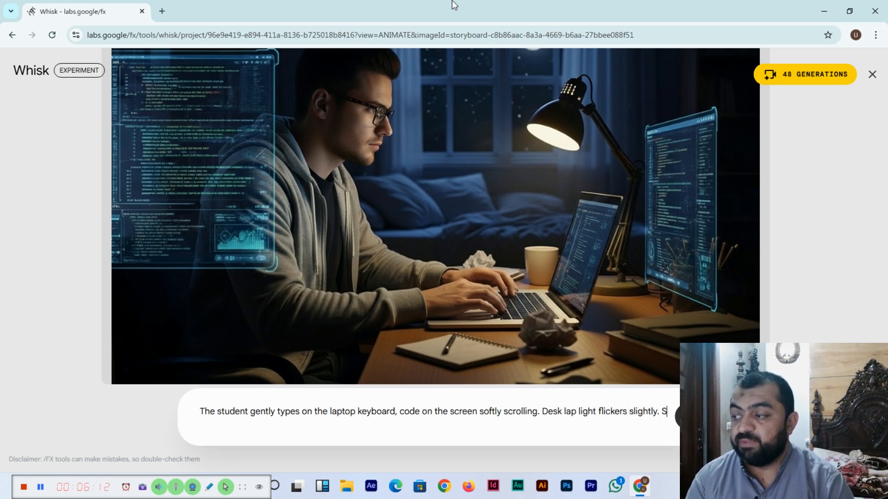
{"action": "key", "text": "BackSpace"}
{"action": "key", "text": "BackSpace"}
{"action": "key", "text": "BackSpace"}
{"action": "type", "text": "low cin"}
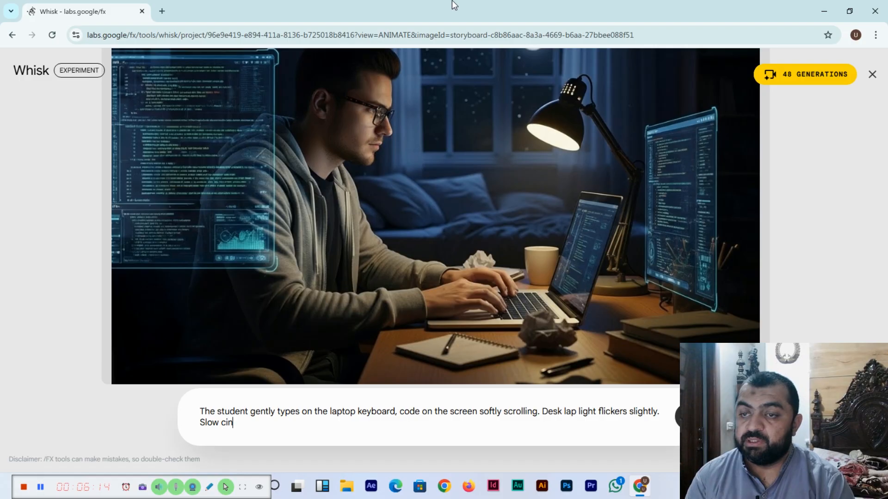
{"action": "type", "text": "ematic c"}
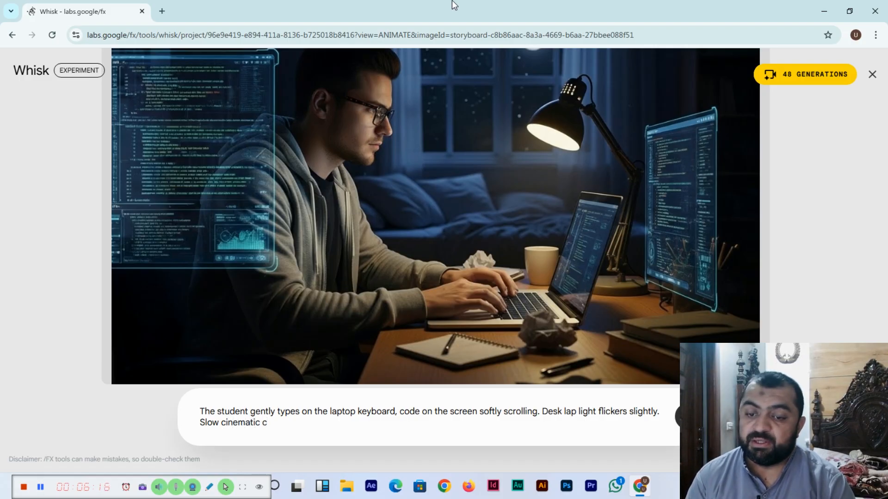
{"action": "type", "text": "amera push-in"}
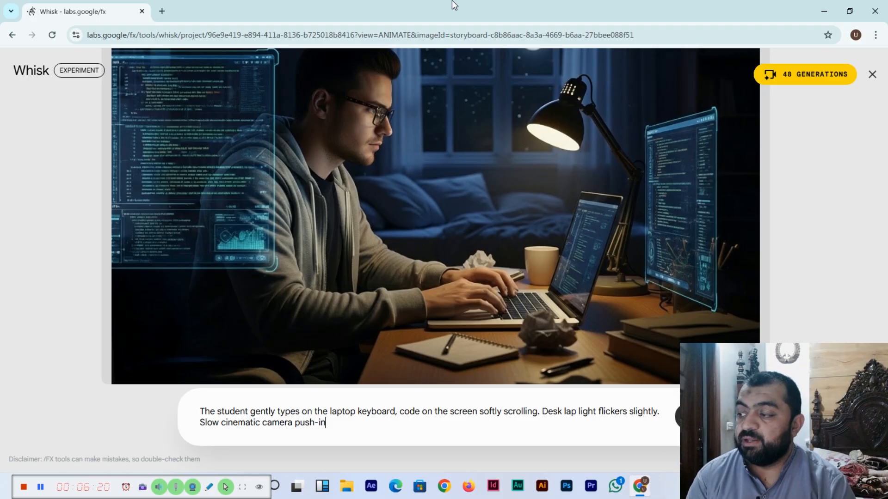
Complete the animation prompt with ", shallow depth of field, calm and focused atmosphere" and generate the video.
{"action": "type", "text": ", ssh"}
{"action": "key", "text": "BackSpace"}
{"action": "key", "text": "BackSpace"}
{"action": "key", "text": "BackSpace"}
{"action": "type", "text": "h"}
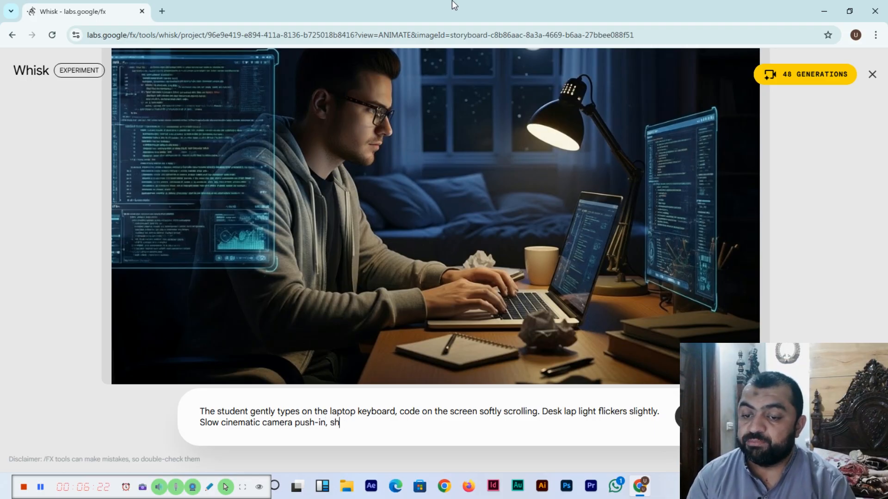
{"action": "type", "text": "allow depth"}
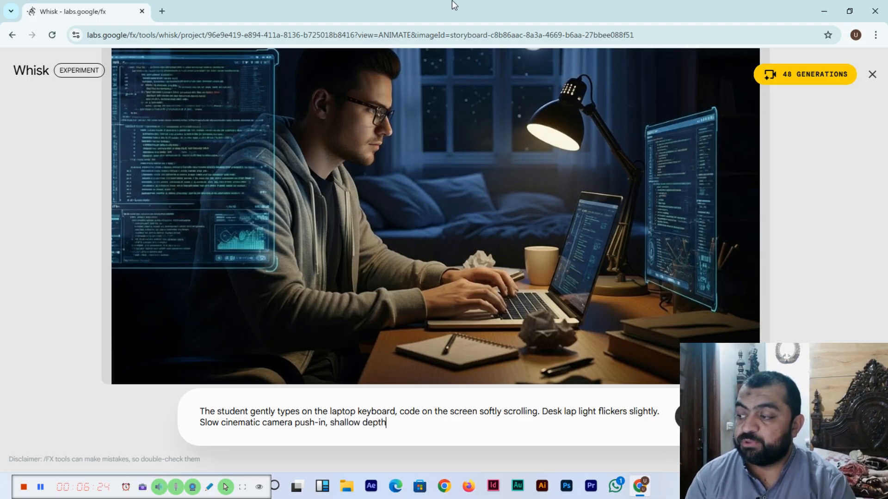
{"action": "type", "text": " of field, c"}
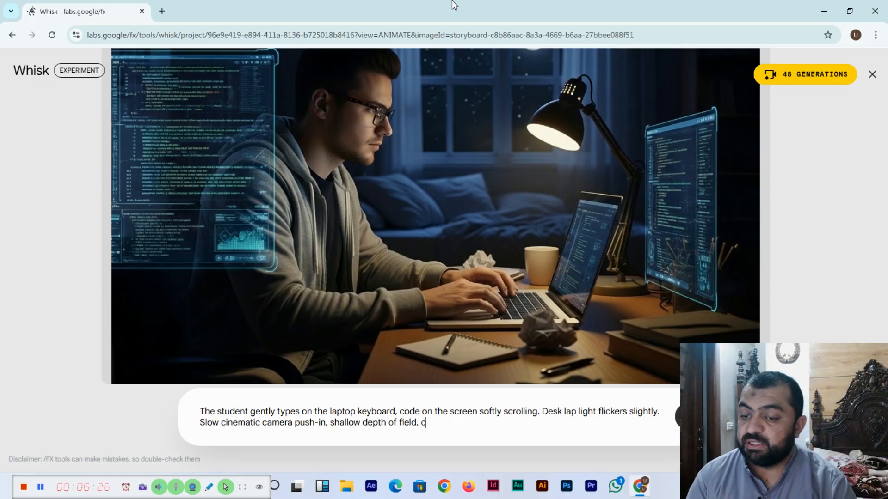
{"action": "type", "text": "alm and focus"}
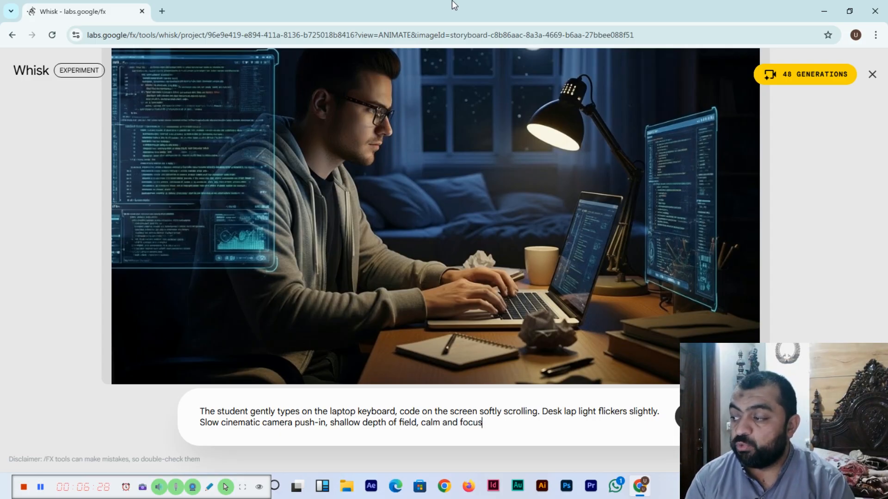
{"action": "type", "text": "ed atmosphere"}
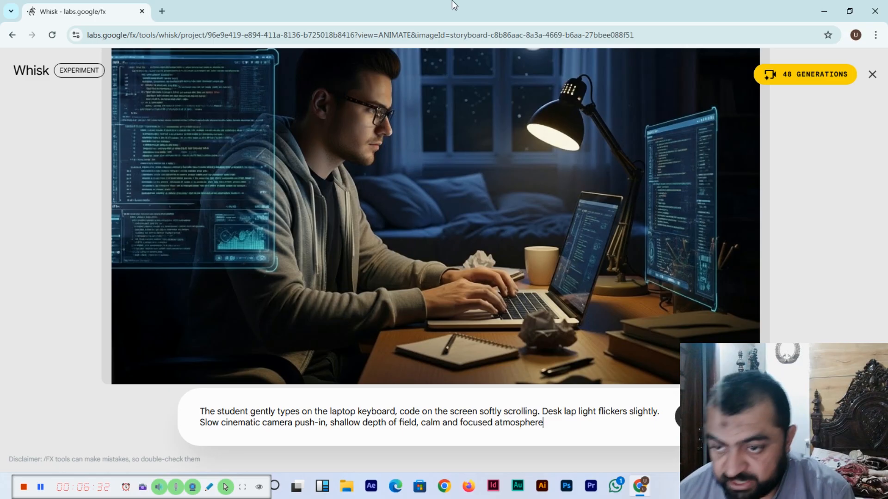
{"action": "key", "text": "Return"}
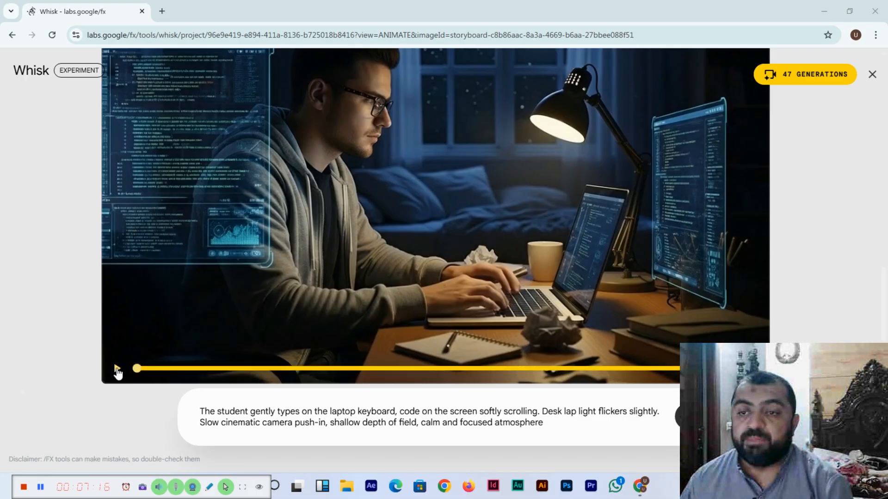
Play the generated video of the student coding and return to the project.
{"action": "left_click", "coordinate": [117, 371]}
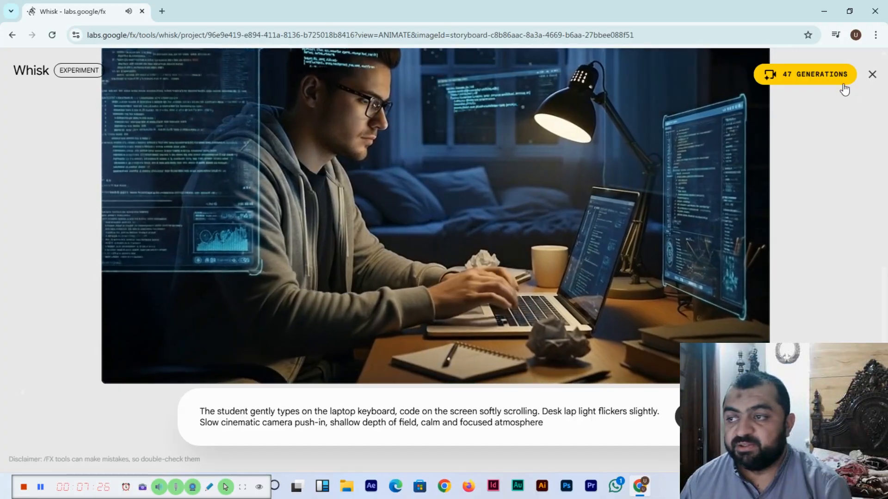
{"action": "left_click", "coordinate": [872, 75]}
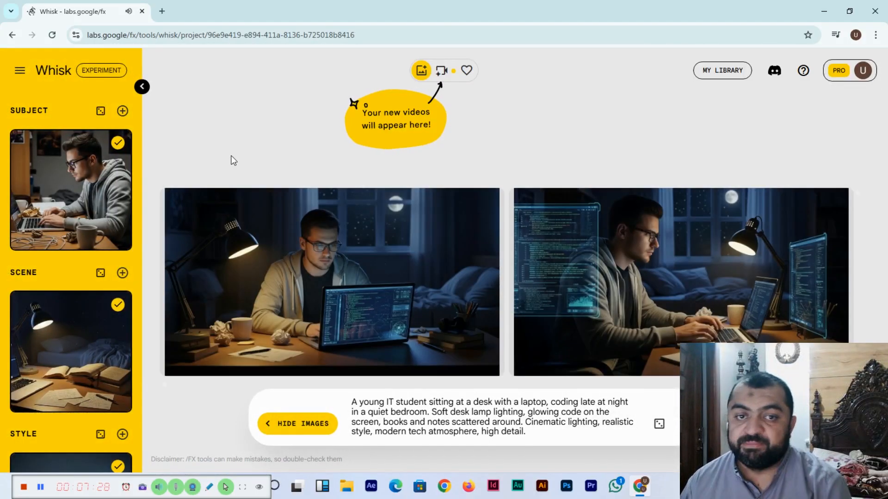
Create a new project from the library, dismiss the AI credits notice and show the subject, scene and style inputs.
{"action": "left_click", "coordinate": [733, 72]}
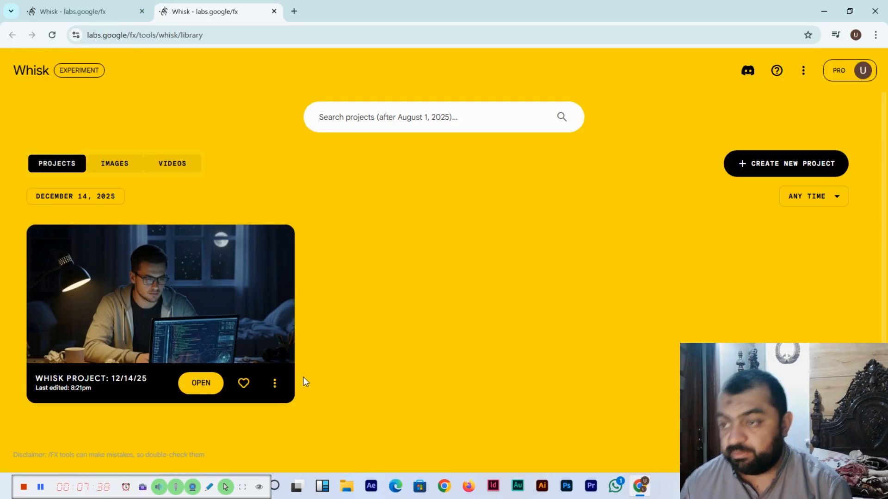
{"action": "left_click", "coordinate": [767, 164]}
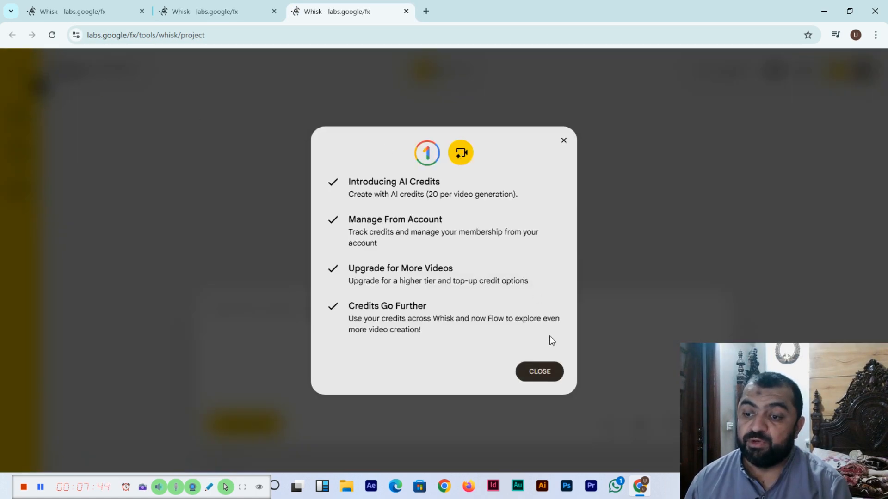
{"action": "left_click", "coordinate": [542, 370]}
{"action": "left_click", "coordinate": [40, 89]}
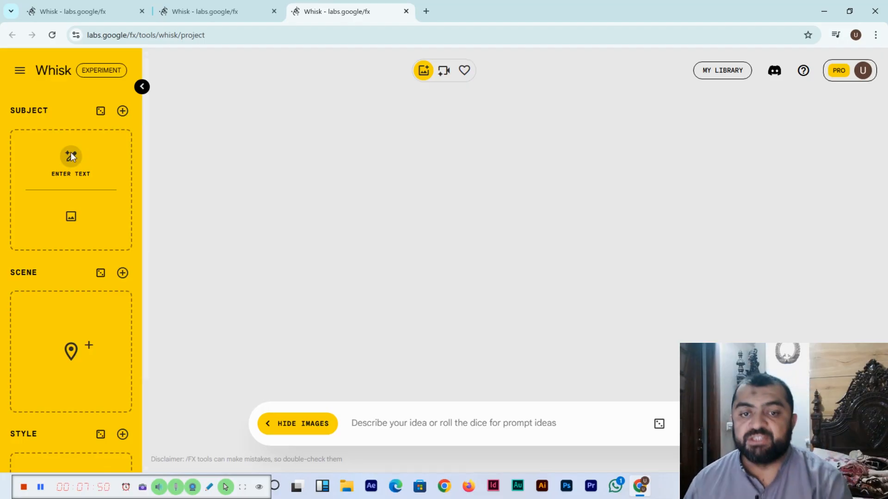
Generate the subject image from "A professional chef carefully preparing food, hands holding a wooden spoon, focused expression".
{"action": "left_click", "coordinate": [71, 157]}
{"action": "type", "text": "A"}
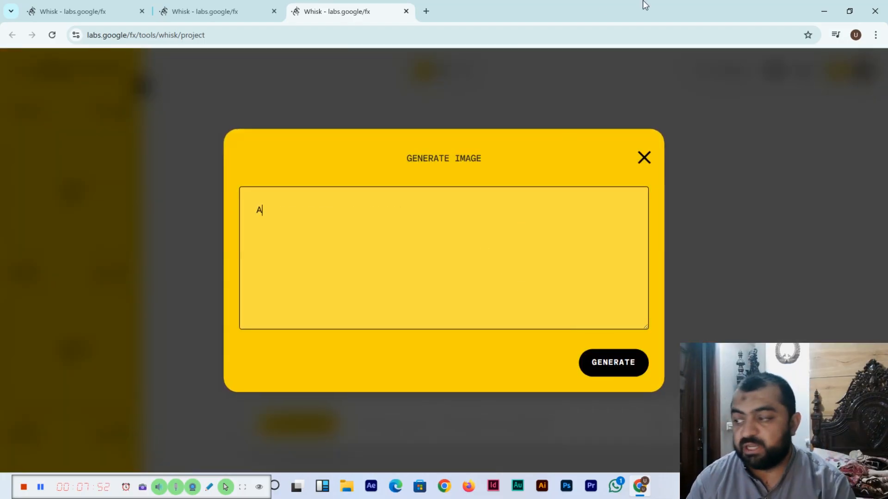
{"action": "type", "text": " professional che"}
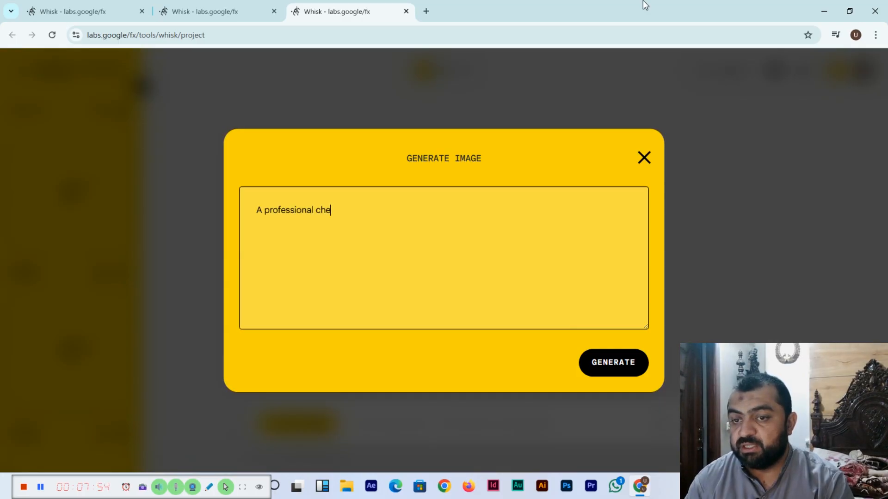
{"action": "type", "text": "f carefully prepari"}
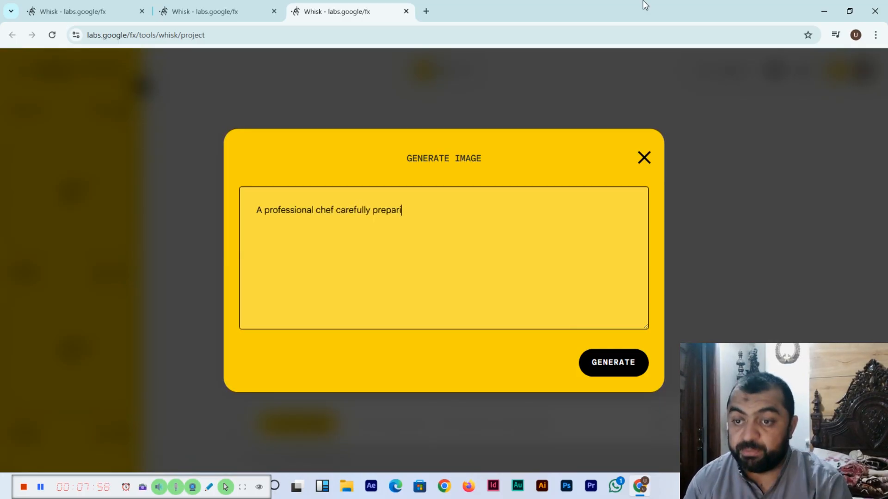
{"action": "type", "text": "ng food, hands "}
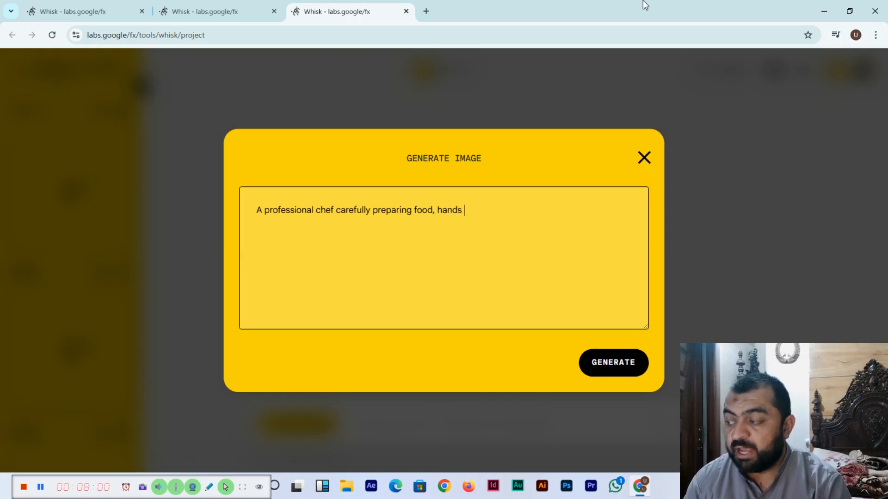
{"action": "type", "text": "holding a wooden spoon, foc"}
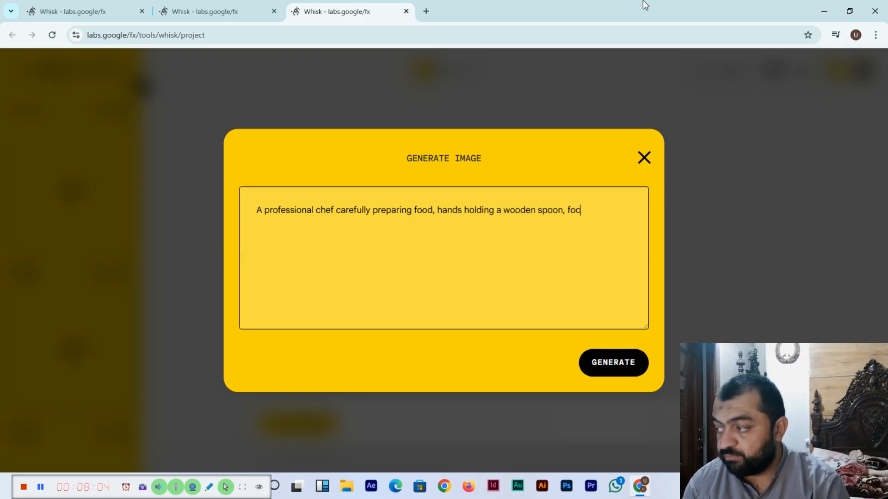
{"action": "type", "text": "used expression"}
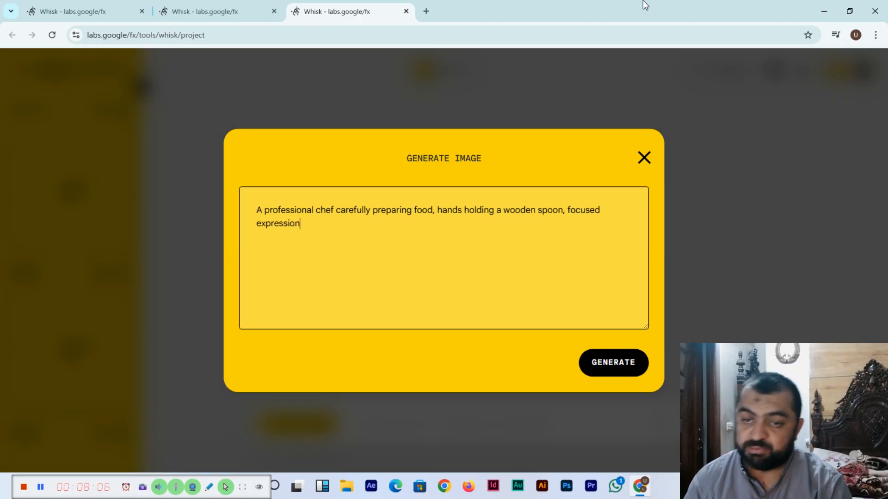
{"action": "left_click", "coordinate": [605, 369]}
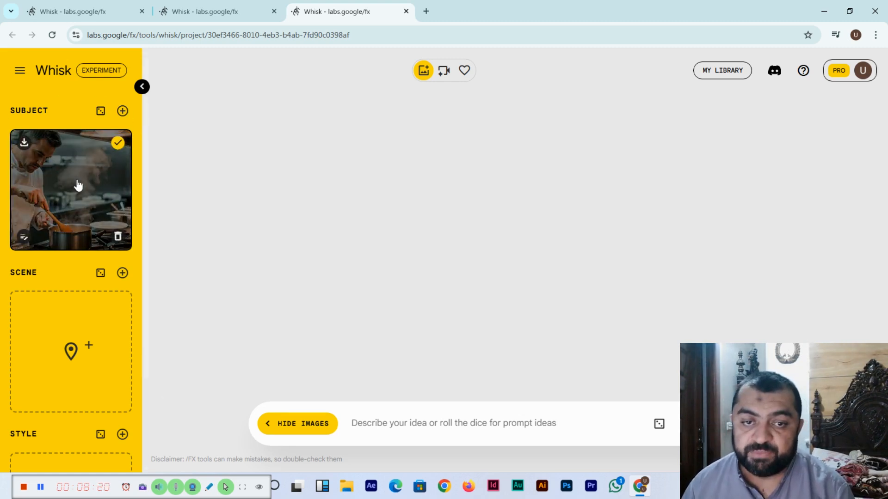
Generate the scene image from "A modern kitchen with warm lighting, steam rising from a pan on the stove, fresh vegetables and spices on the countertop".
{"action": "mouse_move", "coordinate": [90, 334]}
{"action": "left_click", "coordinate": [72, 319]}
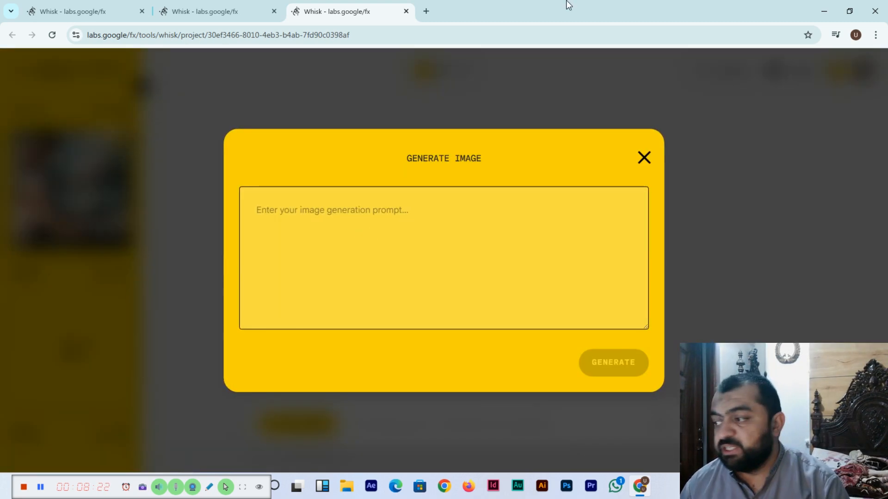
{"action": "type", "text": "A modern "}
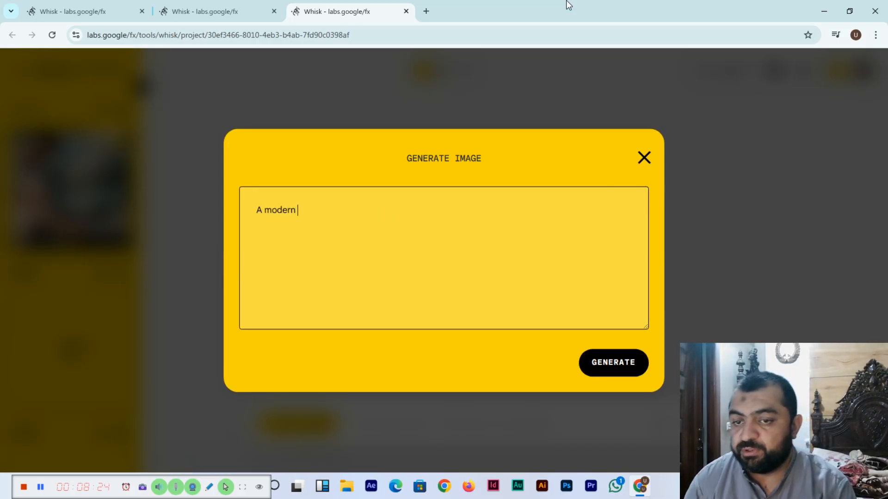
{"action": "type", "text": "kitchen with wa"}
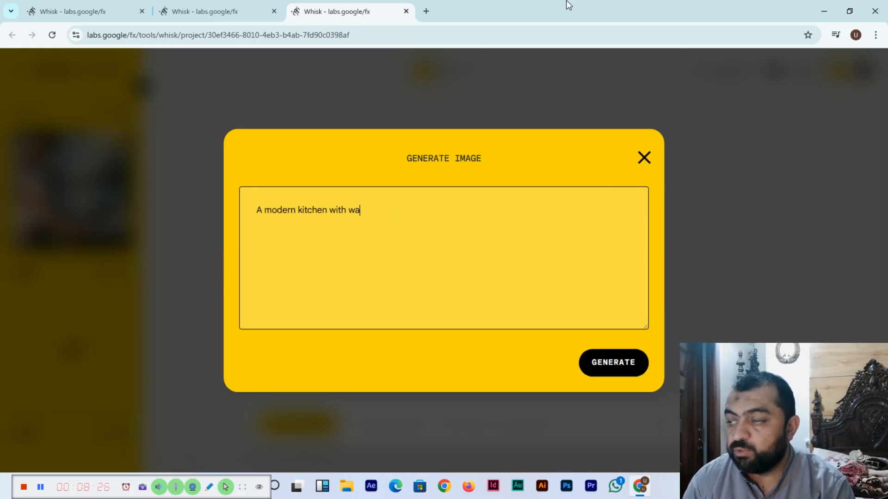
{"action": "type", "text": "rm lighting, ste"}
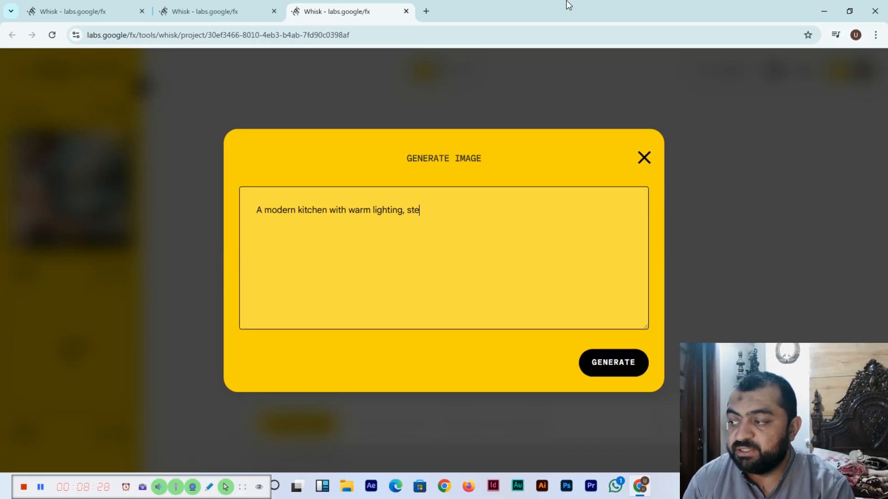
{"action": "type", "text": "am rising fr"}
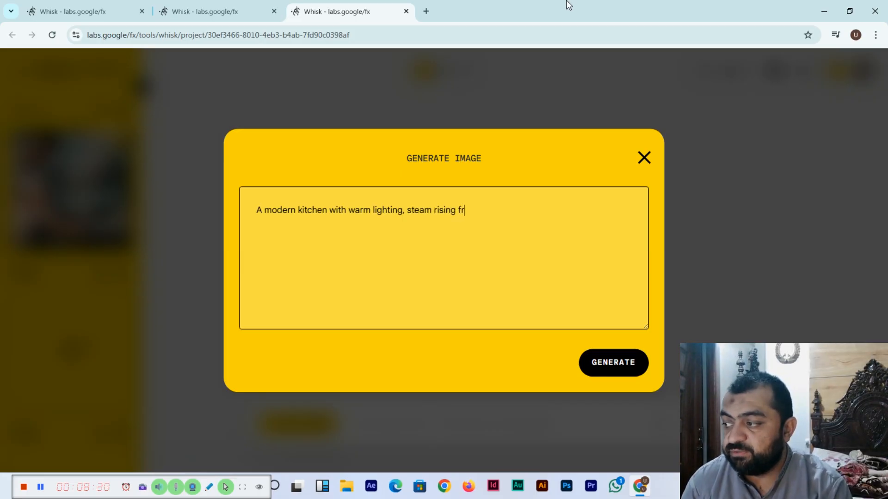
{"action": "type", "text": "om a pan on the st"}
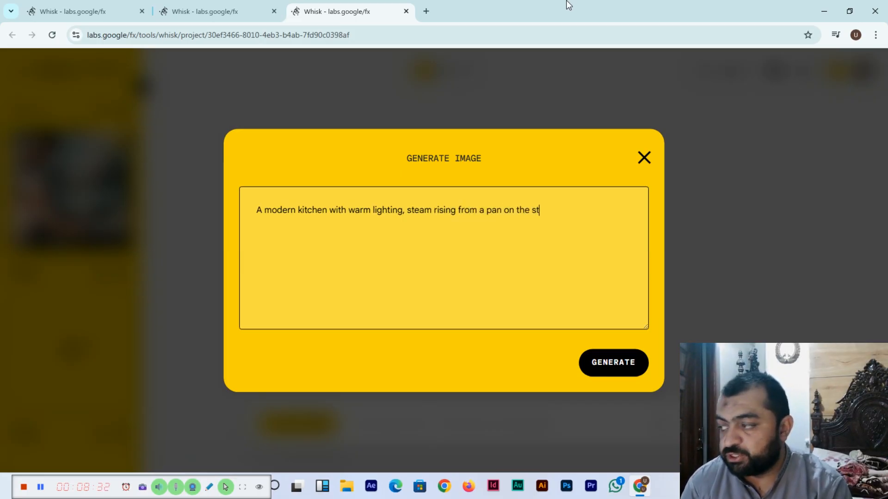
{"action": "type", "text": "ove, fresh ve"}
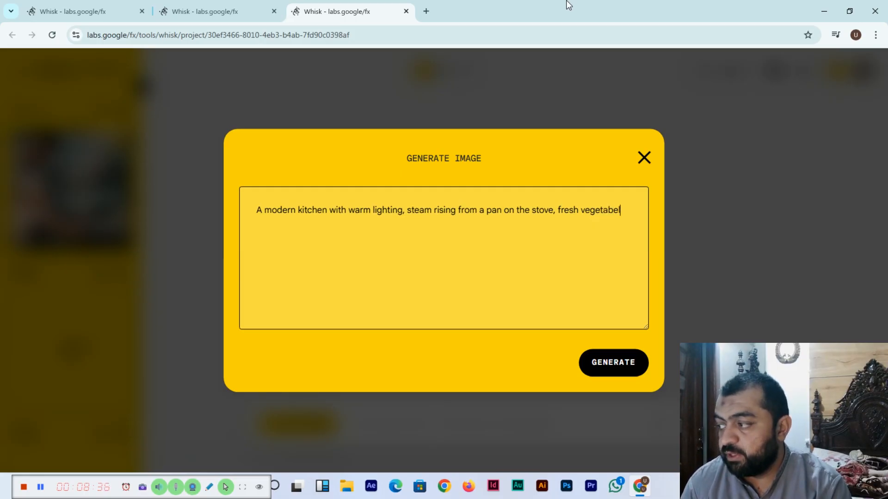
{"action": "type", "text": "getables and"}
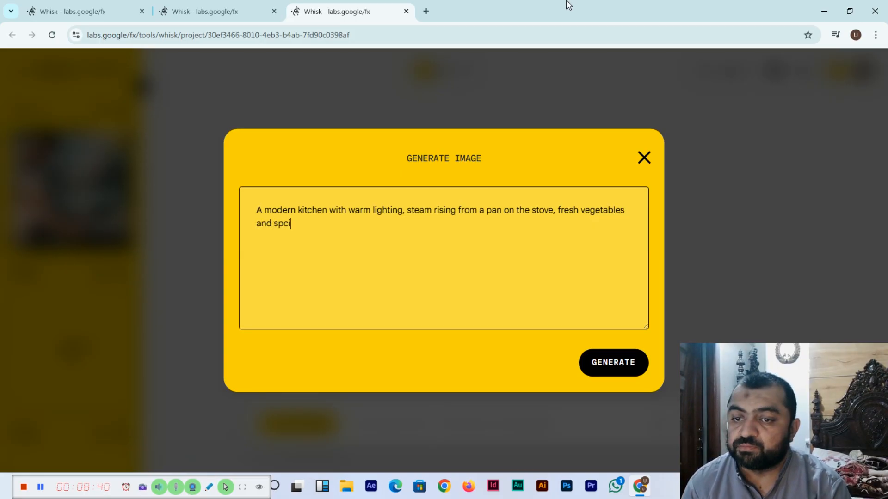
{"action": "type", "text": " spices on th"}
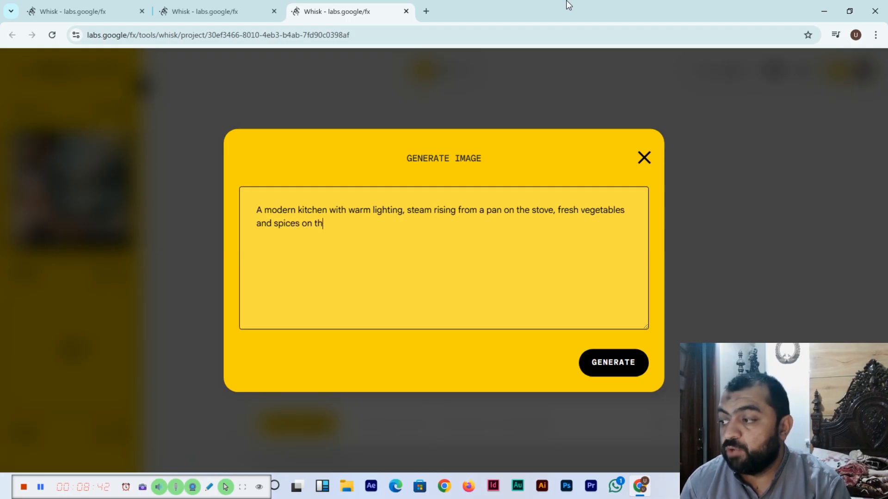
{"action": "type", "text": "e countertop"}
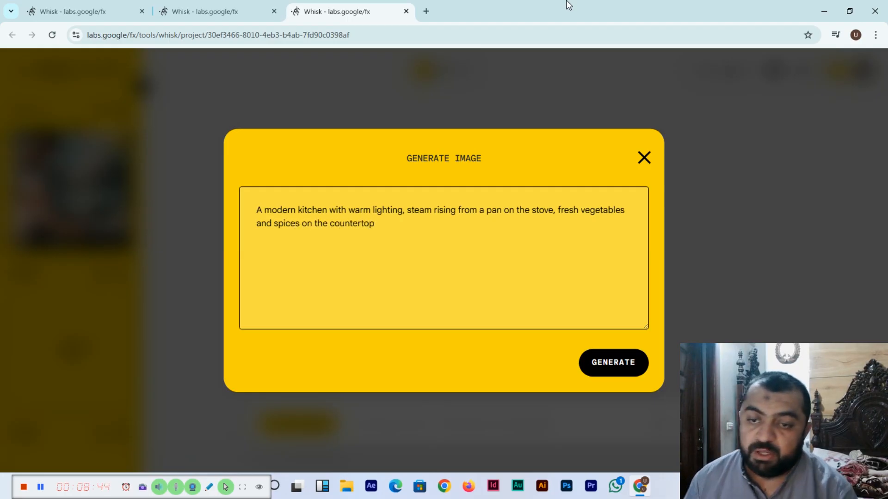
{"action": "left_click", "coordinate": [614, 365]}
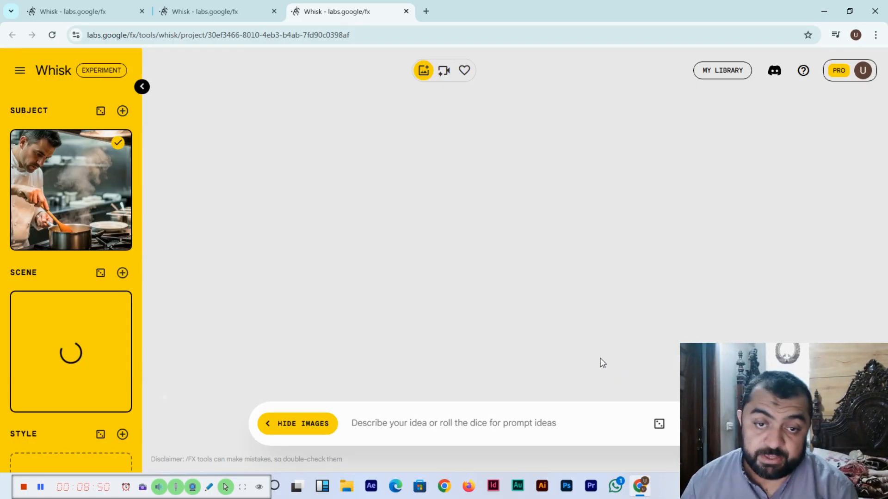
Generate the style image from "Photorealistic, cinematic lighting, shallow depth of field, warm color tones, high detail food photography style".
{"action": "mouse_move", "coordinate": [19, 182]}
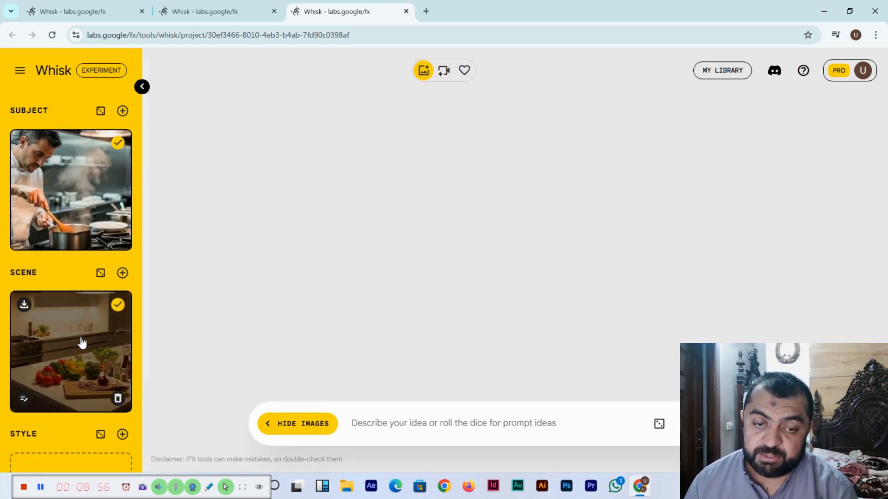
{"action": "scroll", "coordinate": [132, 358], "scroll_direction": "down", "scroll_amount": 2}
{"action": "scroll", "coordinate": [132, 358], "scroll_direction": "down", "scroll_amount": 1}
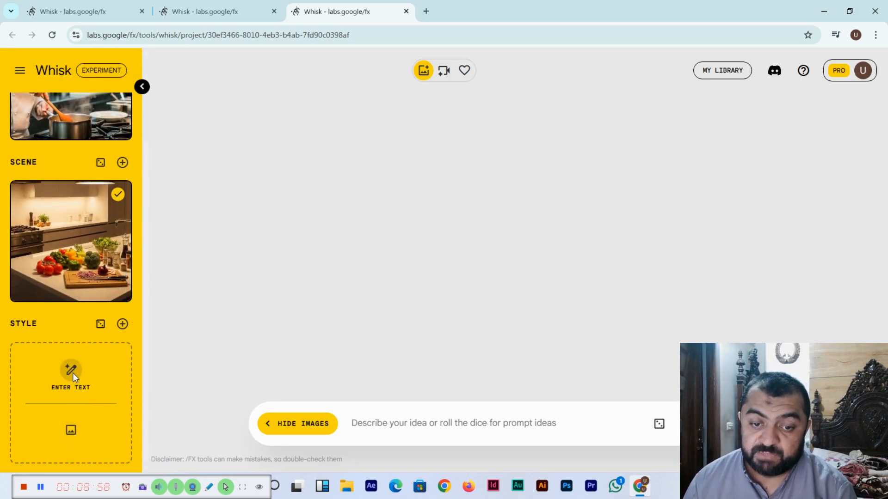
{"action": "left_click", "coordinate": [72, 370]}
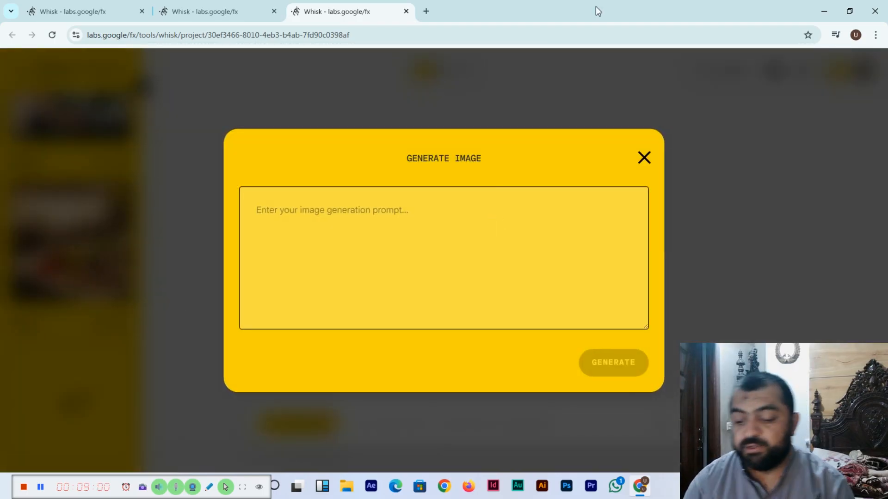
{"action": "type", "text": "Photor"}
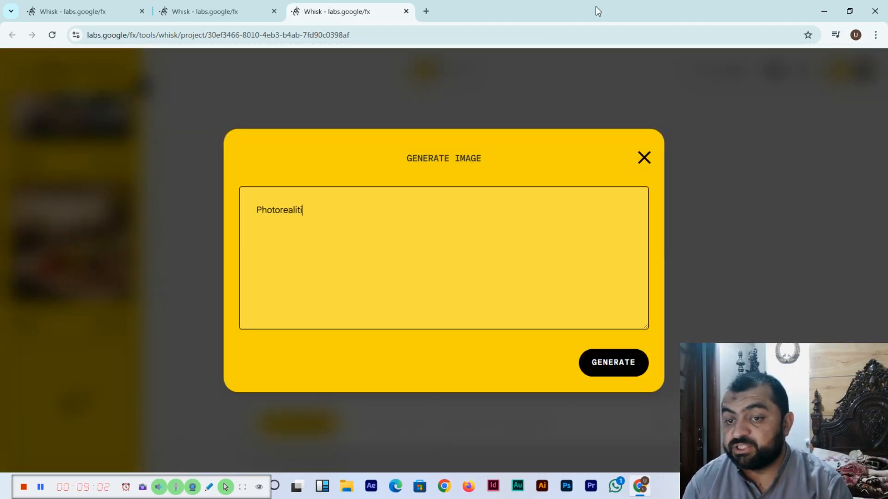
{"action": "type", "text": "ealisti"}
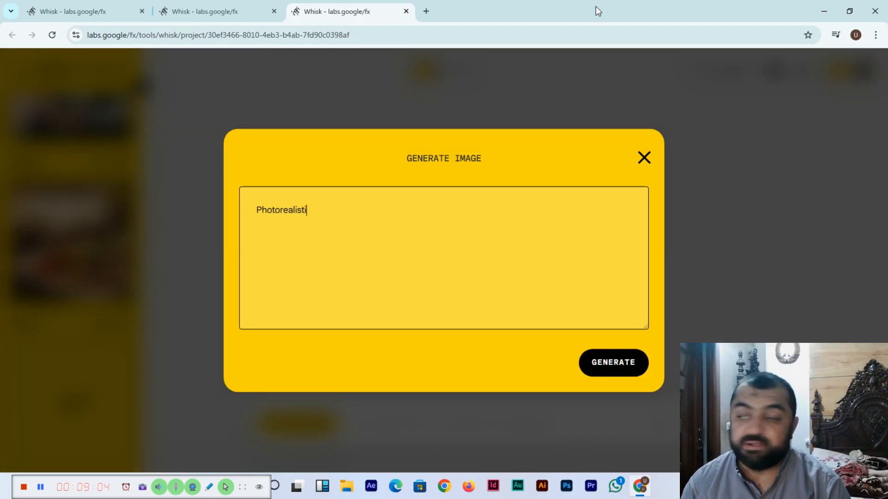
{"action": "type", "text": "c, cine"}
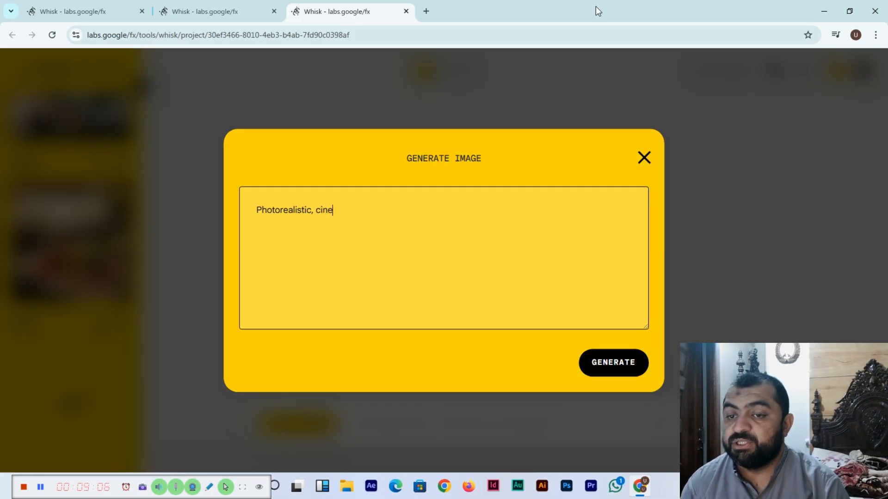
{"action": "type", "text": "matic lighting, sh"}
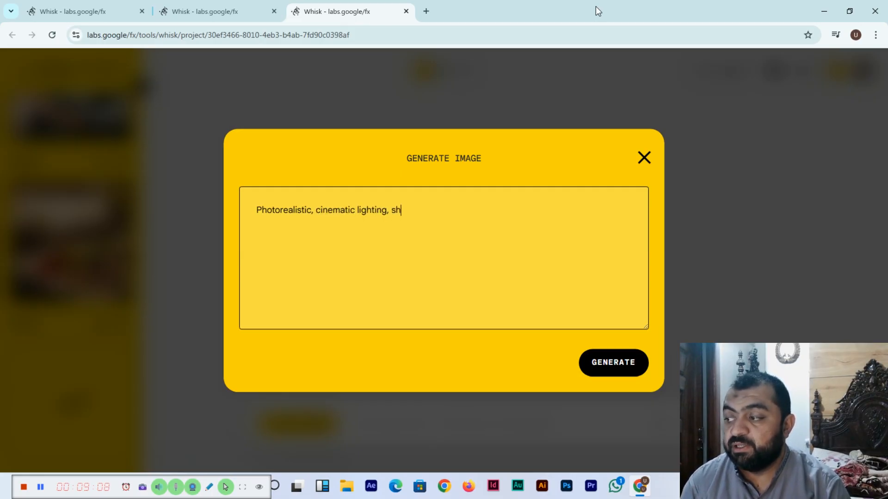
{"action": "type", "text": "allow depth of field"}
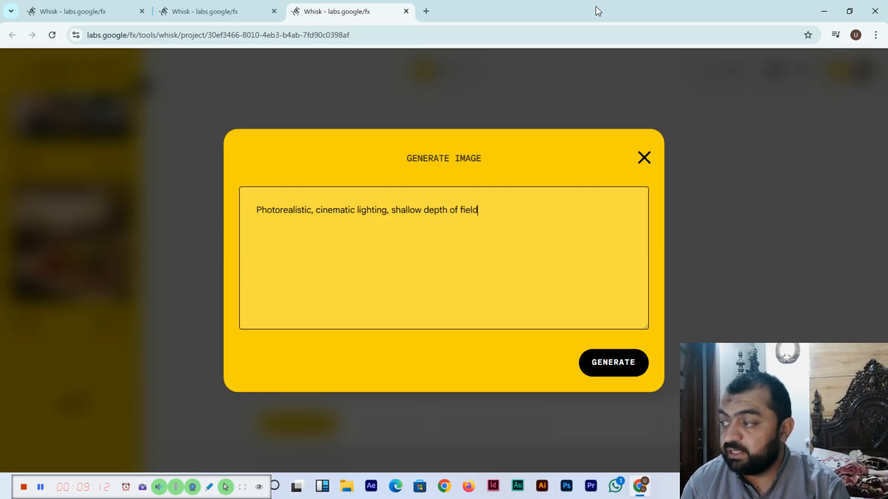
{"action": "type", "text": ", warm color tones, high det"}
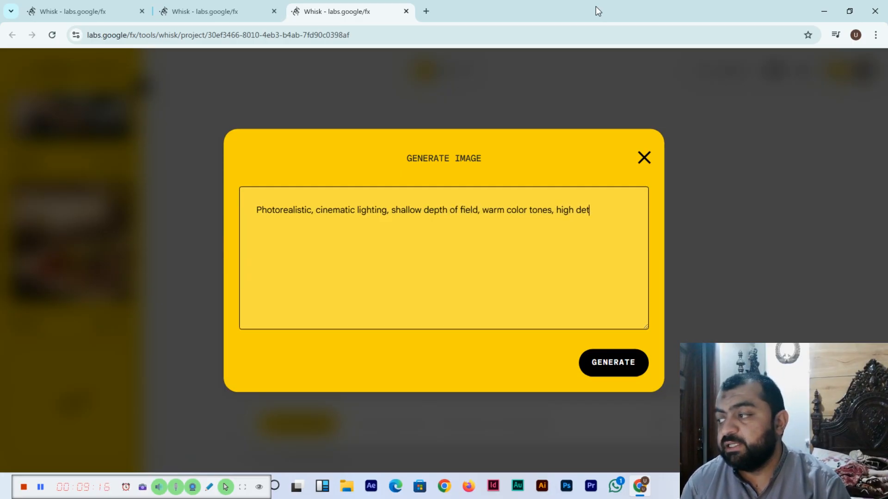
{"action": "type", "text": "ail food ph"}
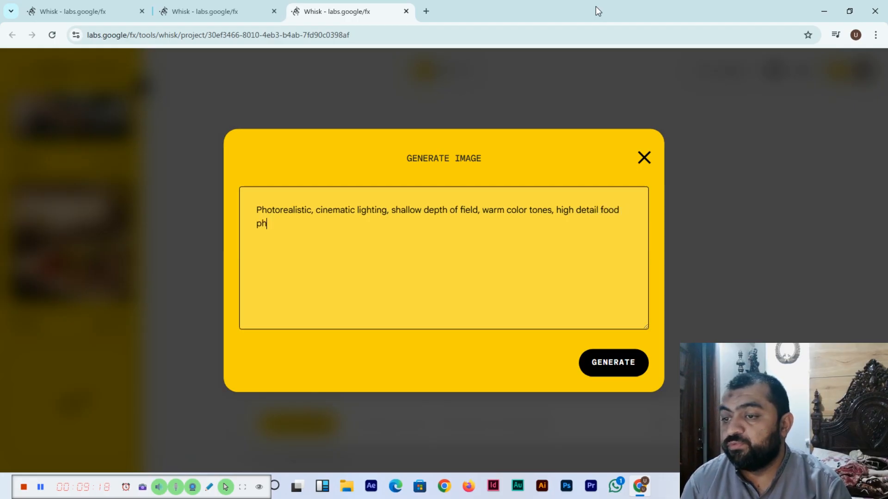
{"action": "type", "text": "otography style"}
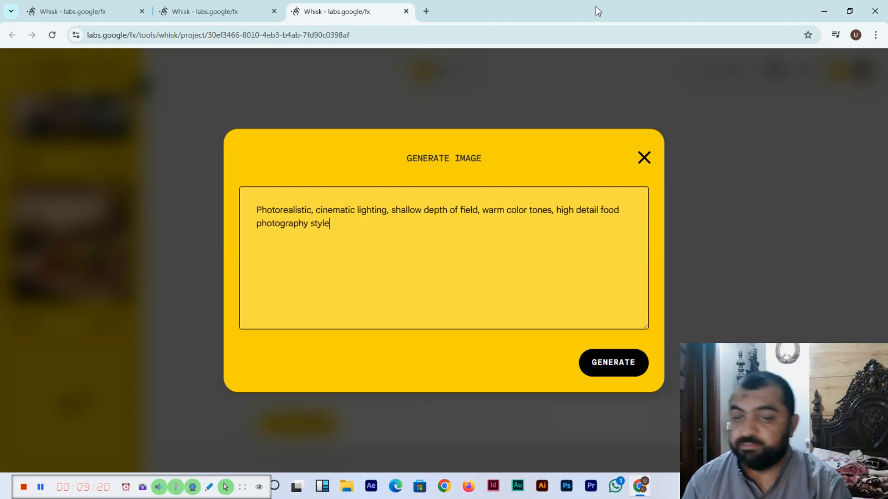
{"action": "left_click", "coordinate": [610, 367]}
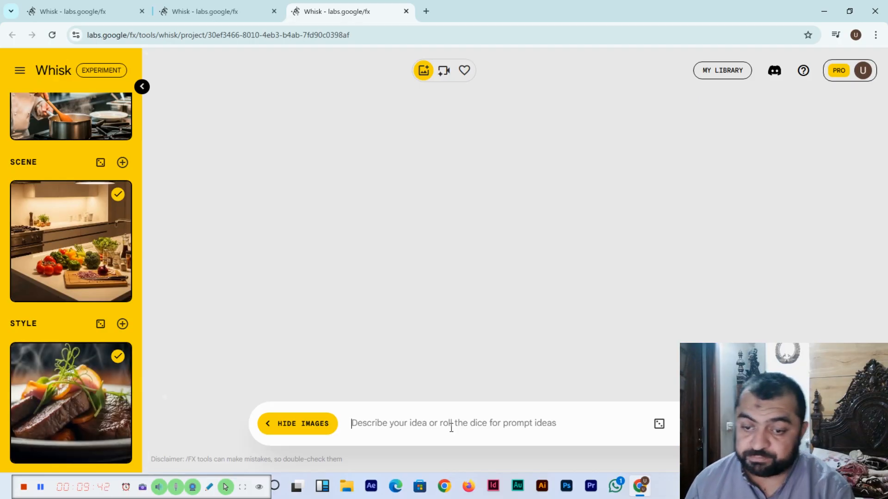
Begin the image prompt with "A professional chef preparing food in a modern kitchen, hands holding a wooden spoon while cooking in".
{"action": "type", "text": "A professional chef preparing food in a"}
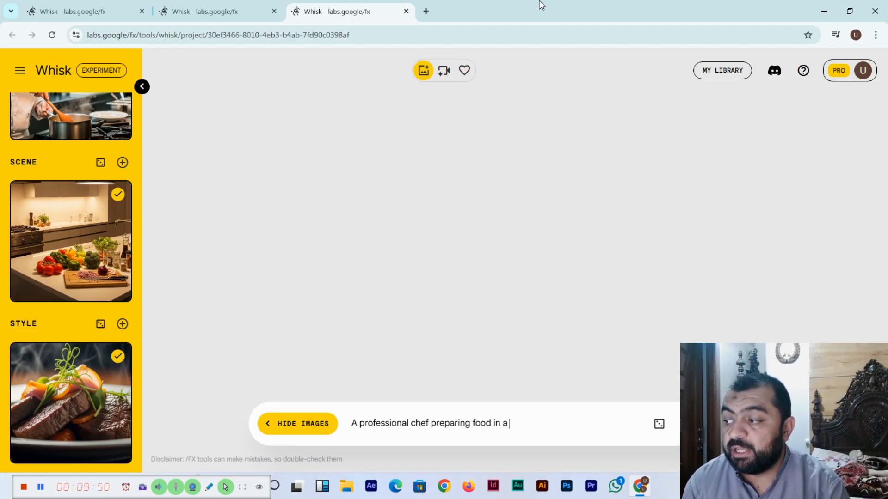
{"action": "type", "text": "modern kitchen, h"}
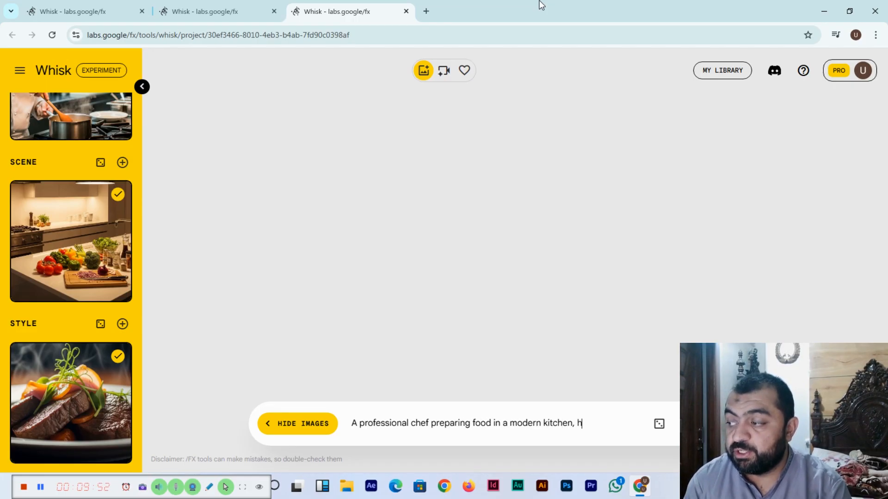
{"action": "type", "text": "ands holding a wooden spoon while"}
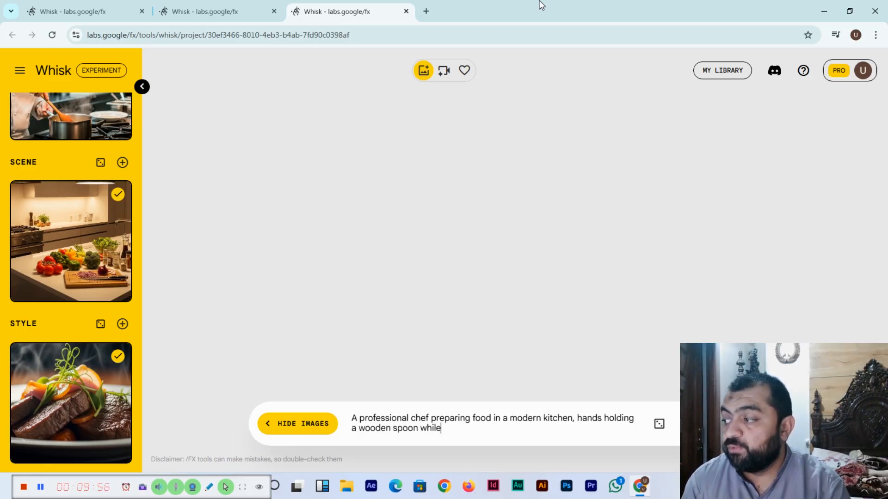
{"action": "type", "text": " cooking in"}
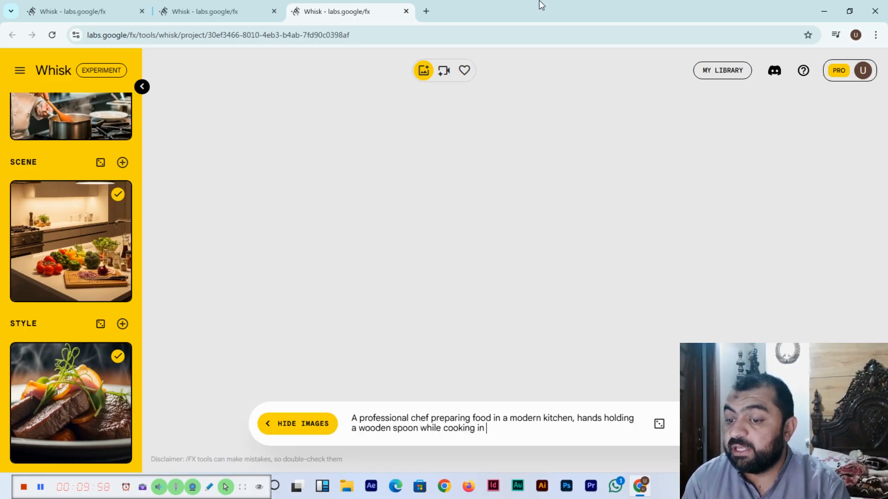
Continue the image prompt with "a pan. Steam rising from the pan, fresh vegetables and spices on the countertop.".
{"action": "type", "text": " a pan. Steam risign from the"}
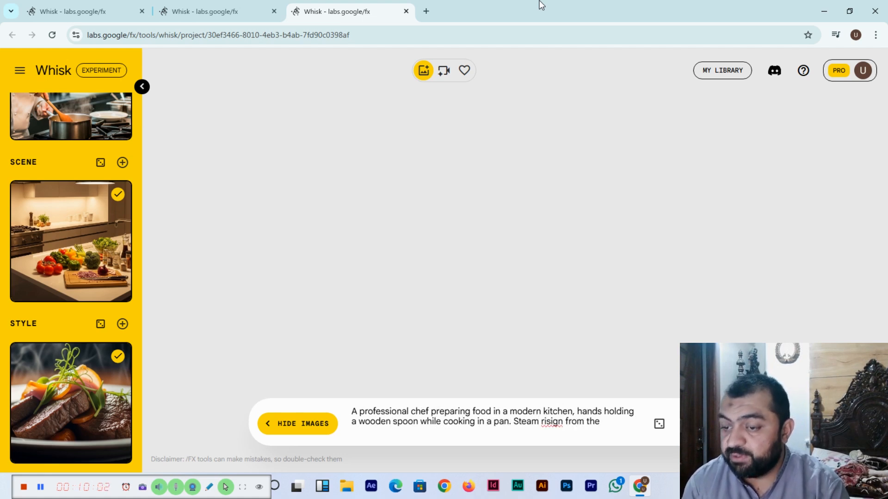
{"action": "key", "text": "BackSpace"}
{"action": "key", "text": "BackSpace"}
{"action": "key", "text": "BackSpace"}
{"action": "key", "text": "BackSpace"}
{"action": "key", "text": "BackSpace"}
{"action": "key", "text": "BackSpace"}
{"action": "key", "text": "BackSpace"}
{"action": "key", "text": "BackSpace"}
{"action": "key", "text": "BackSpace"}
{"action": "key", "text": "BackSpace"}
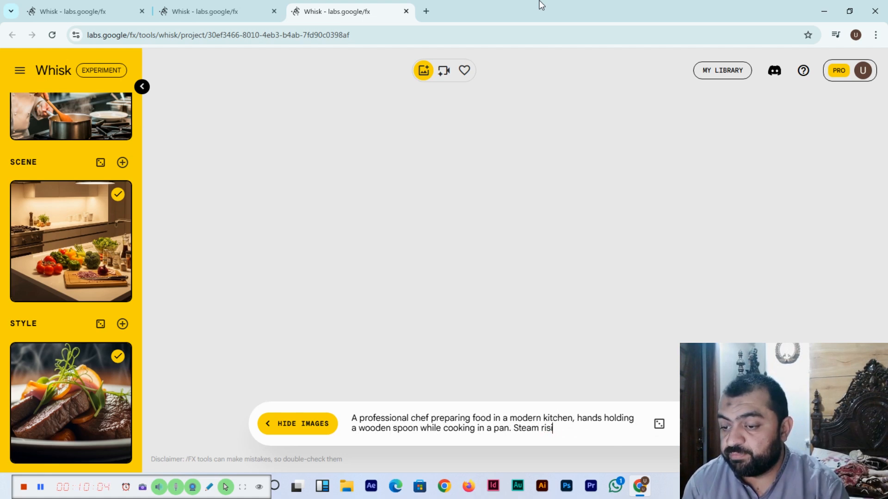
{"action": "type", "text": "ng from the pan, f"}
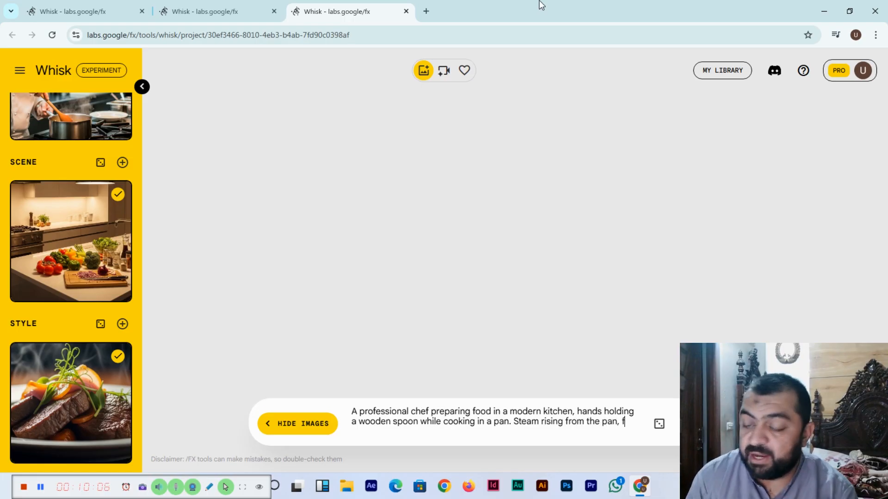
{"action": "type", "text": "resh vegetables"}
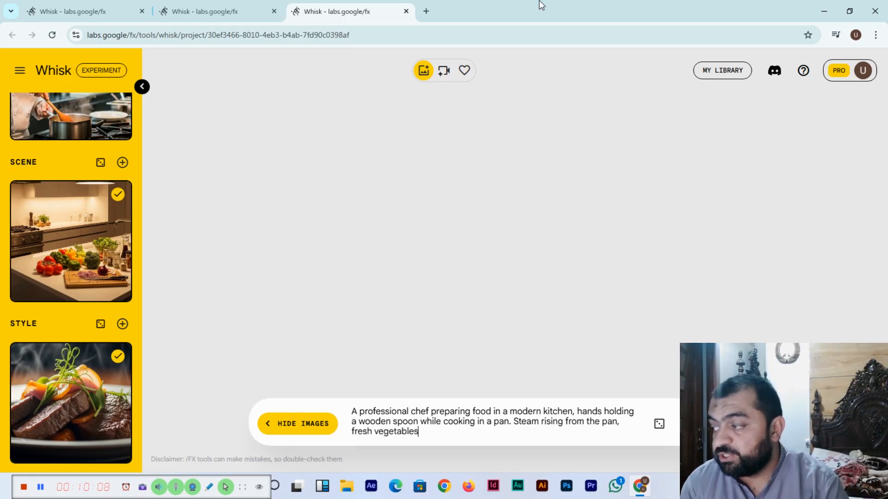
{"action": "type", "text": " and spcices"}
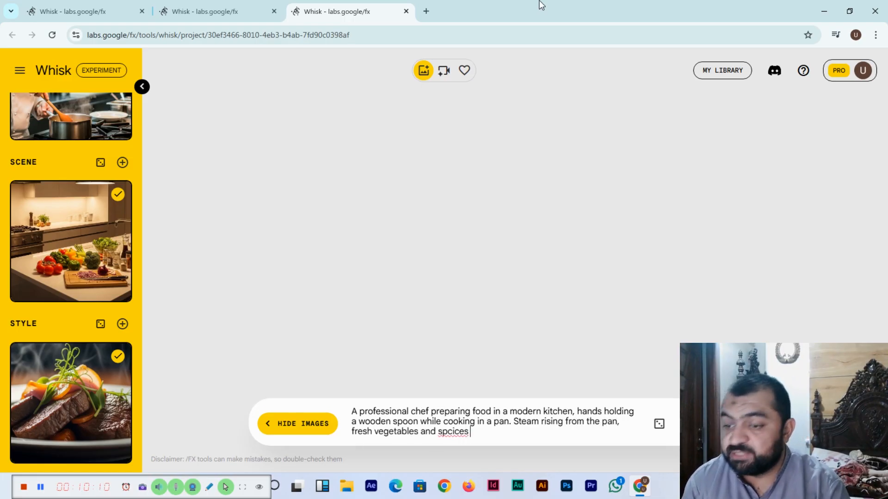
{"action": "key", "text": "BackSpace"}
{"action": "key", "text": "BackSpace"}
{"action": "key", "text": "BackSpace"}
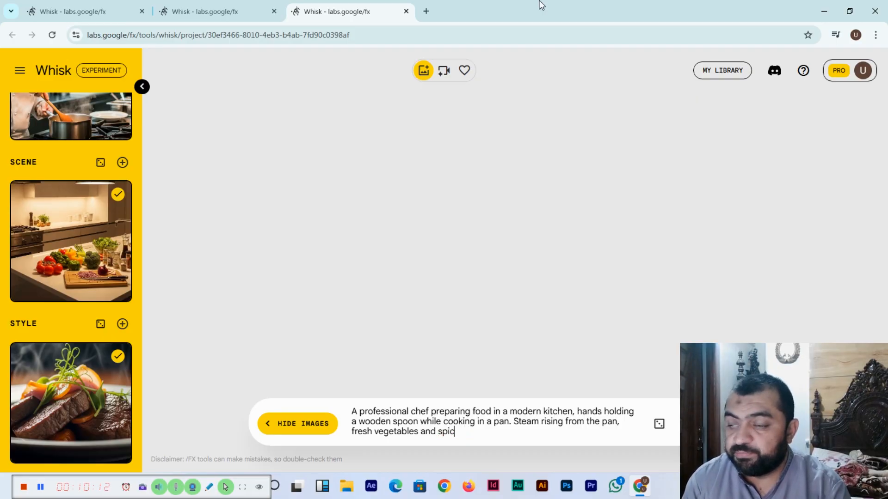
{"action": "type", "text": "eam rising from the pan, fresh vegetables and spices on the c"}
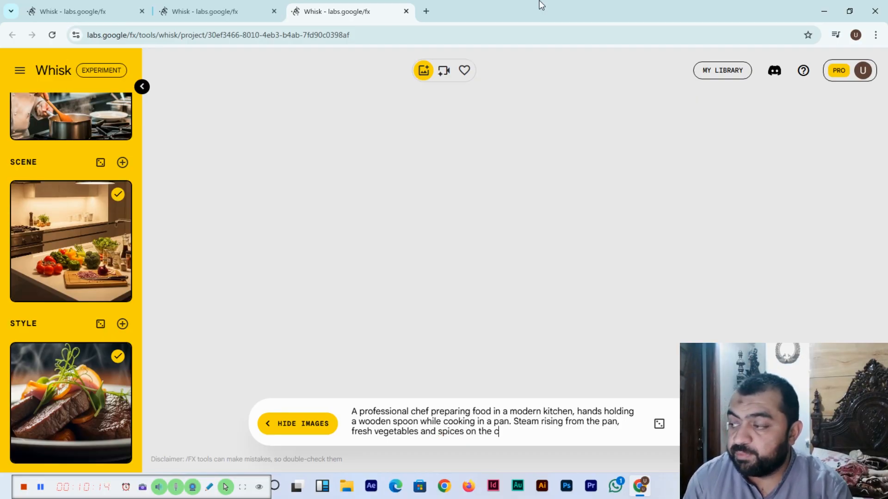
{"action": "type", "text": "ountertop. "}
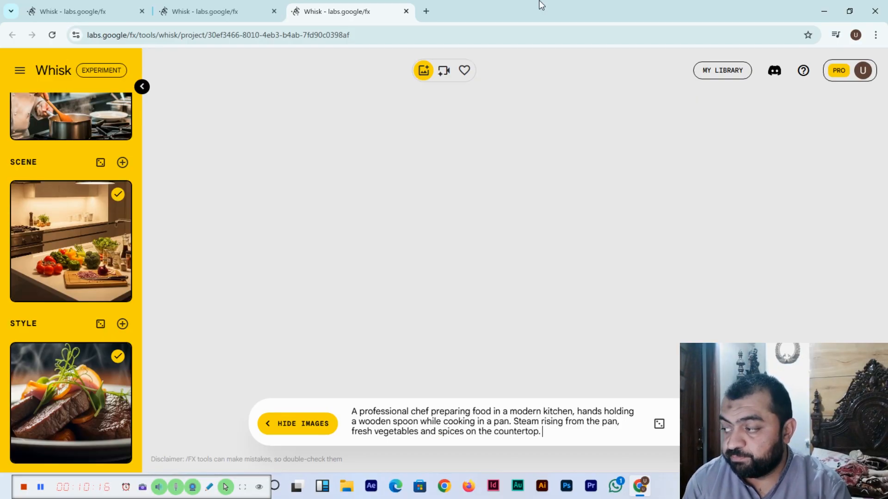
Finish the prompt with "Warm cinematic lighting, photorealistic style, shallow depth of field, high detail, food photography look." and generate the images.
{"action": "type", "text": "Warm cinematic"}
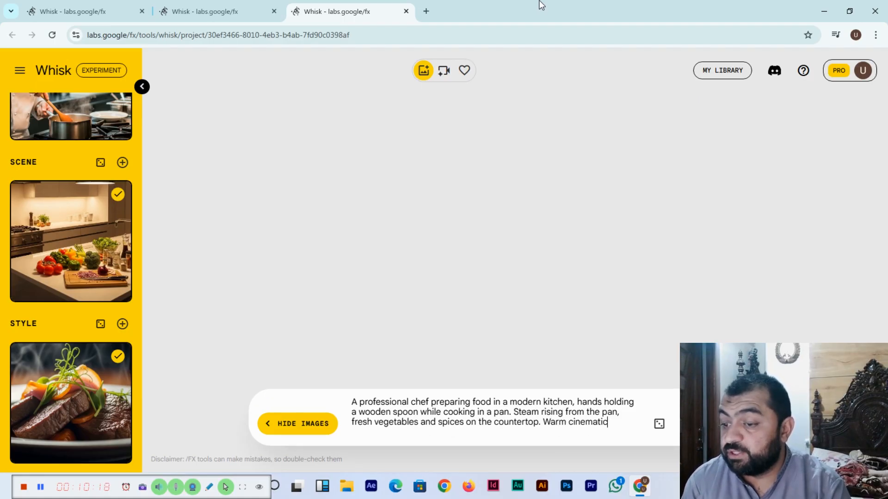
{"action": "type", "text": " lighting, ph"}
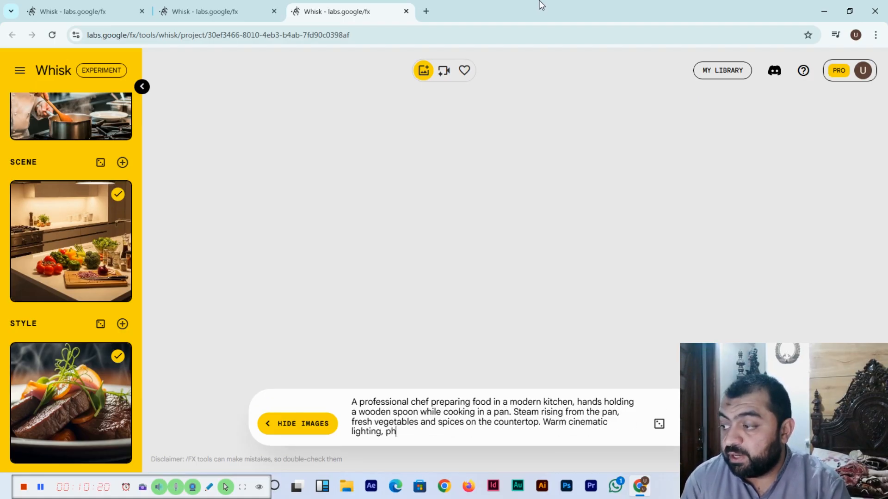
{"action": "type", "text": "otrealistic s"}
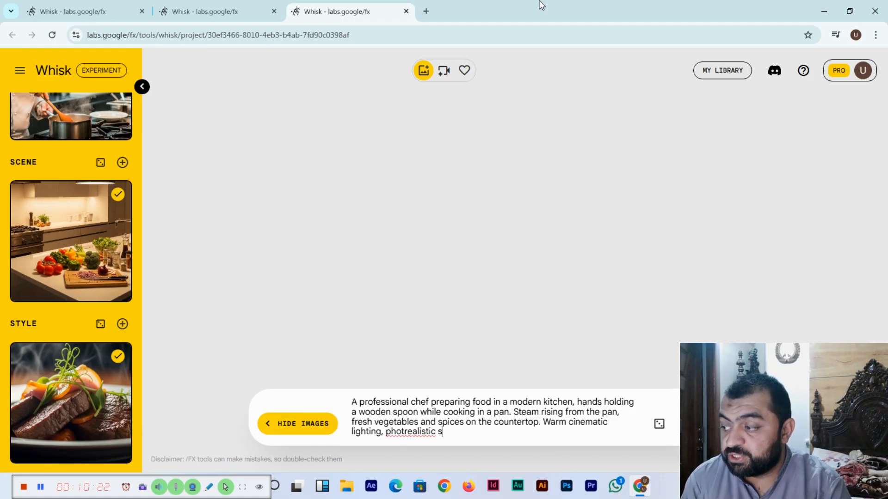
{"action": "type", "text": "tyle, shallow dep"}
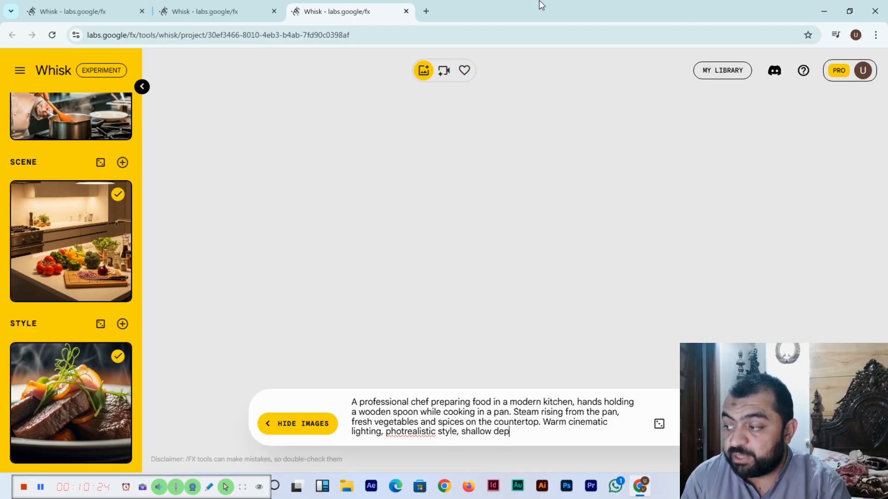
{"action": "type", "text": "th of field, h"}
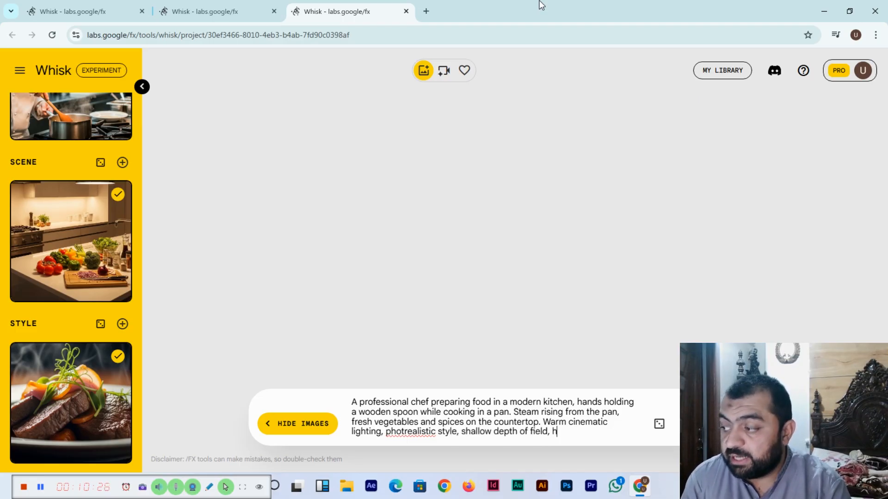
{"action": "type", "text": "igh detail, f"}
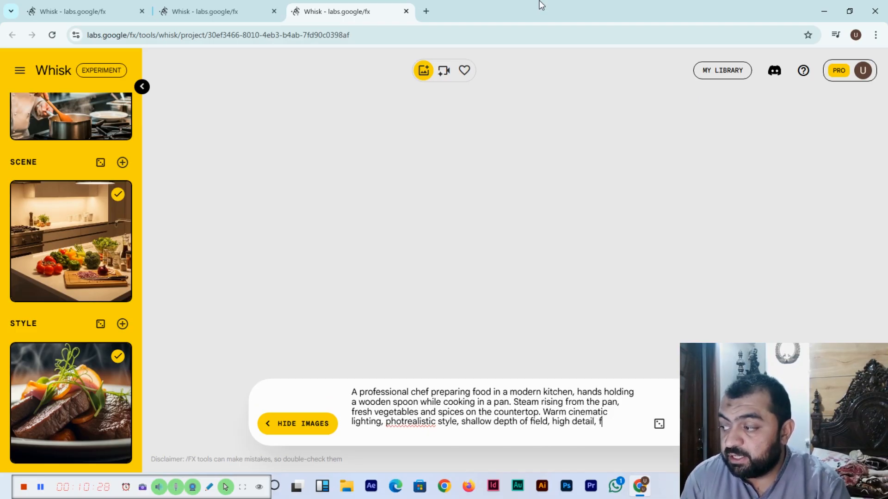
{"action": "type", "text": "ood photograph"}
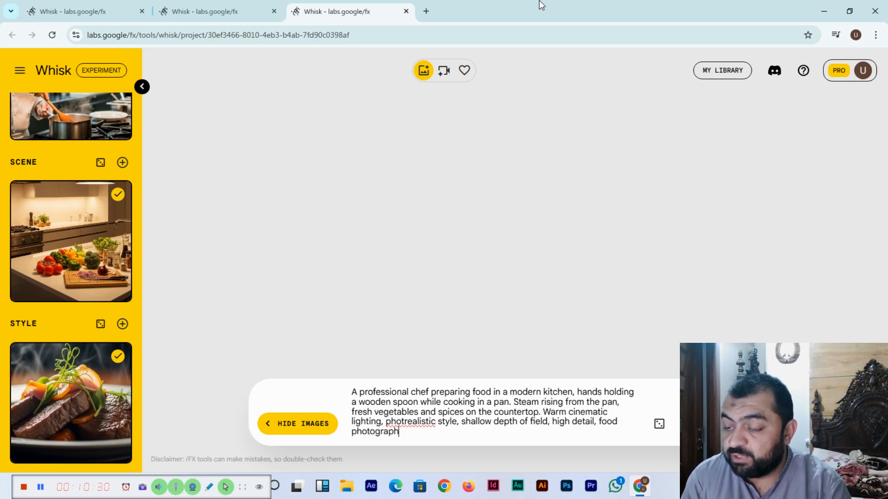
{"action": "type", "text": "y look."}
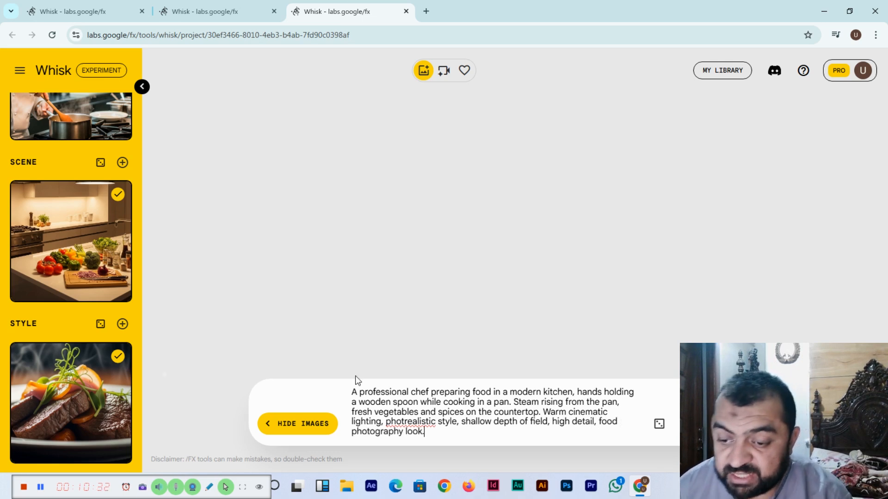
{"action": "right_click", "coordinate": [419, 421]}
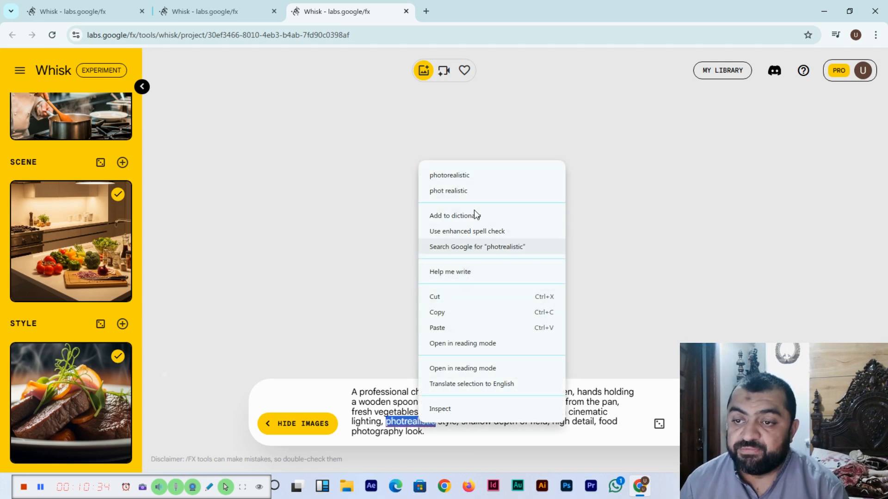
{"action": "left_click", "coordinate": [474, 176]}
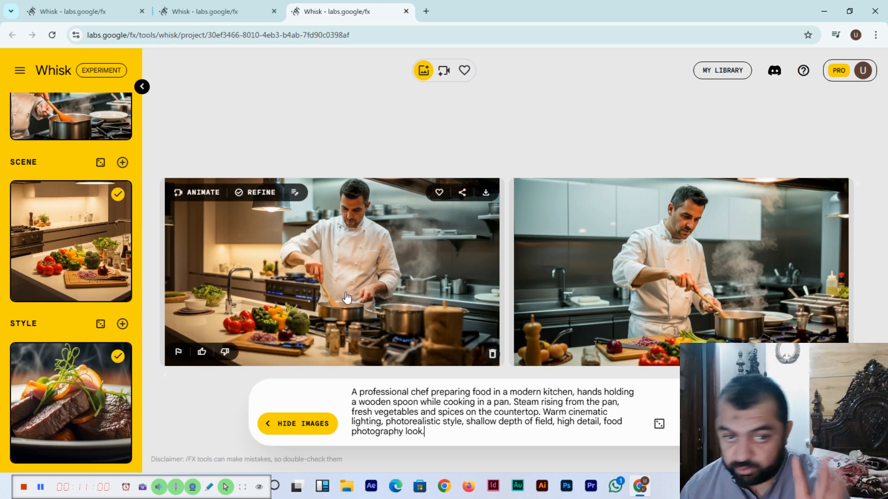
Open the first generated chef image for animation and enter "The chef gently stirs the food in the pan, steam slowly rising and".
{"action": "scroll", "coordinate": [42, 200], "scroll_direction": "up", "scroll_amount": 2}
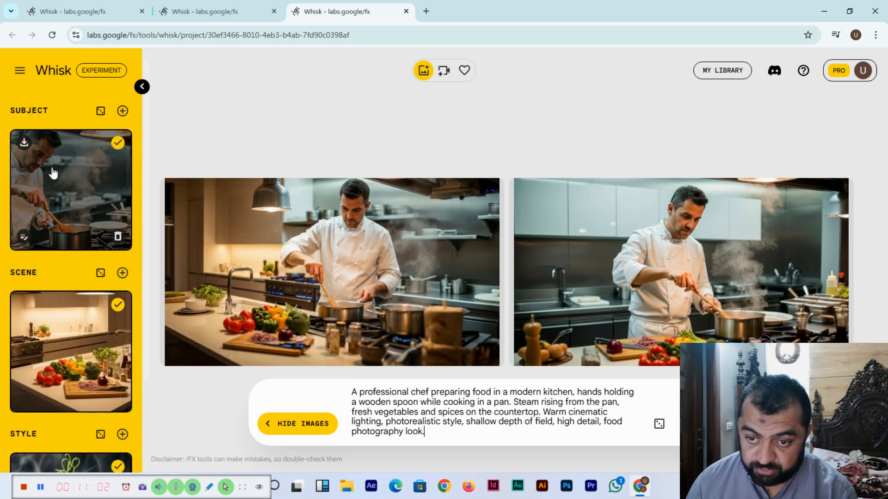
{"action": "scroll", "coordinate": [53, 172], "scroll_direction": "down", "scroll_amount": 1}
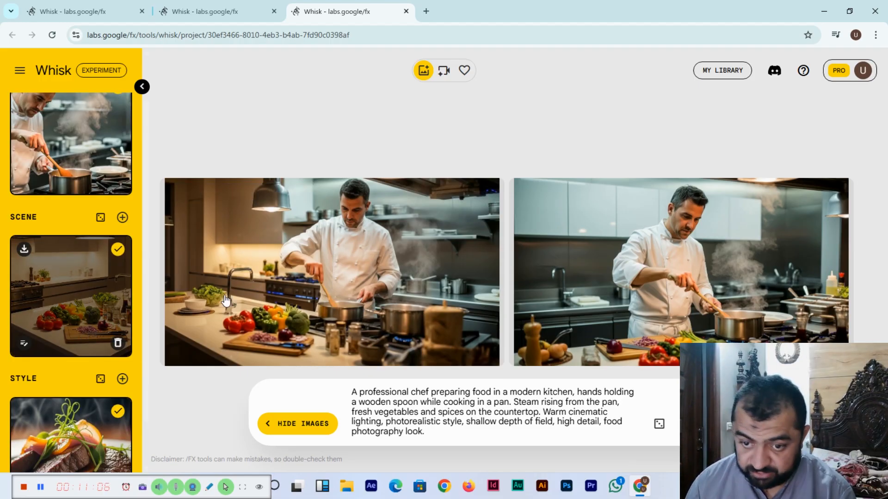
{"action": "scroll", "coordinate": [99, 291], "scroll_direction": "down", "scroll_amount": 1}
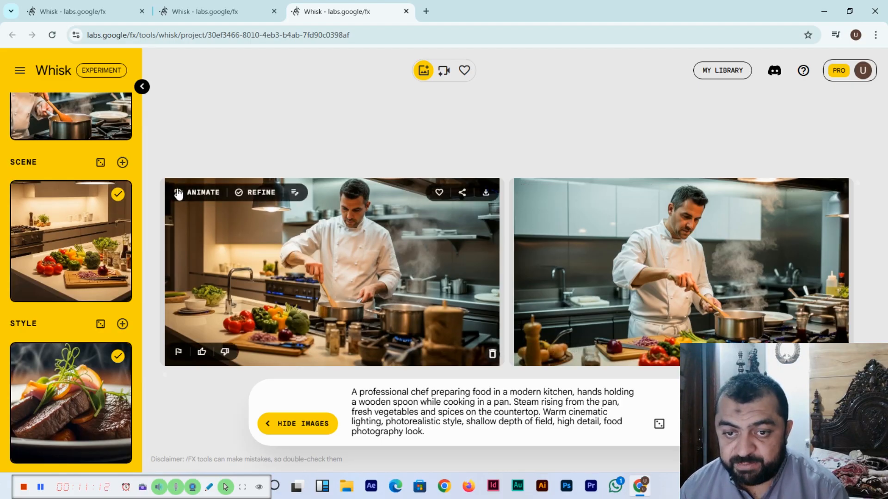
{"action": "left_click", "coordinate": [197, 192]}
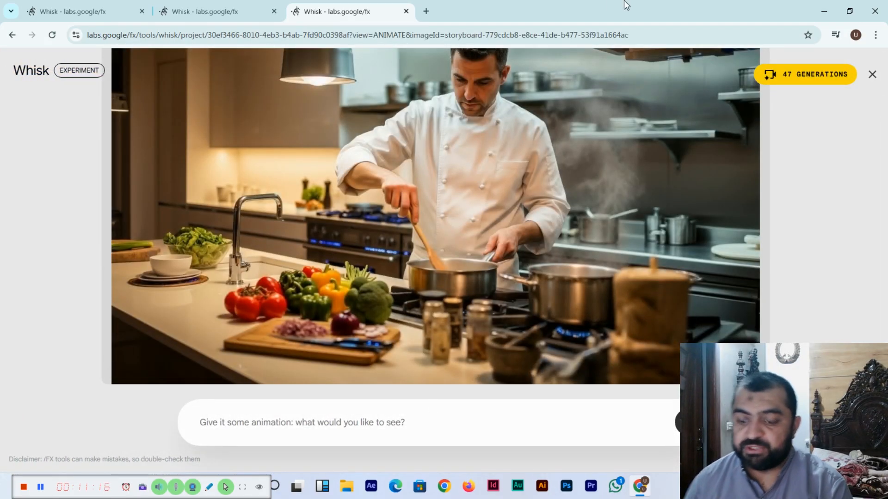
{"action": "type", "text": "The chef gently"}
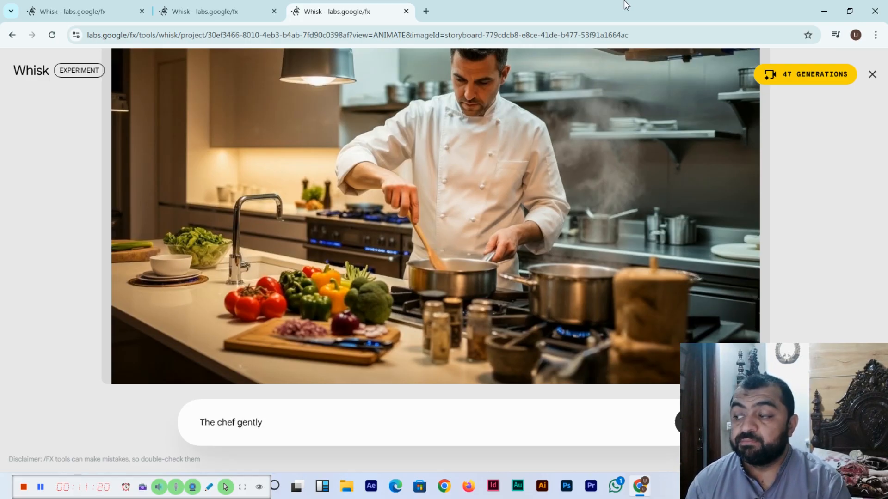
{"action": "type", "text": " stirs the f"}
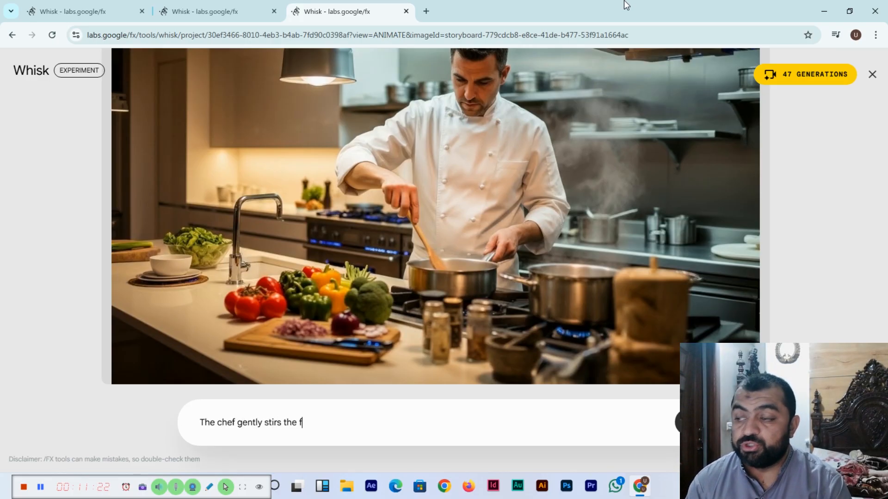
{"action": "type", "text": "ood in the pan, s"}
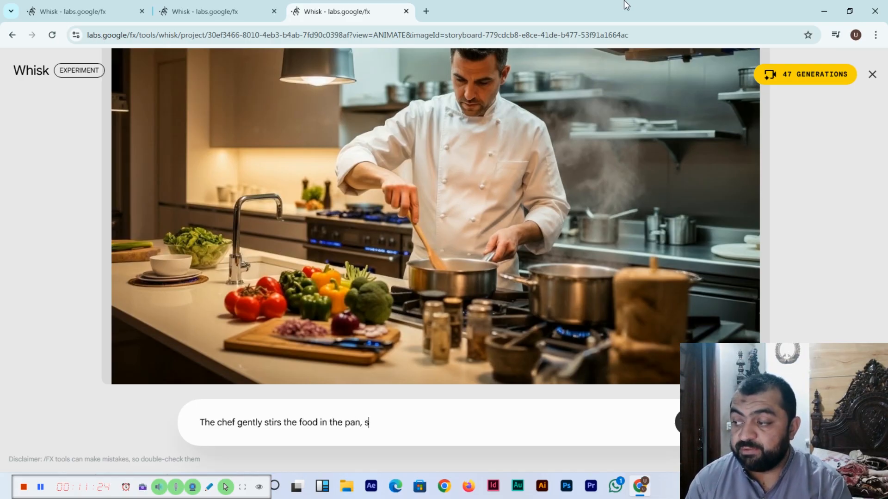
{"action": "type", "text": "team slowly s"}
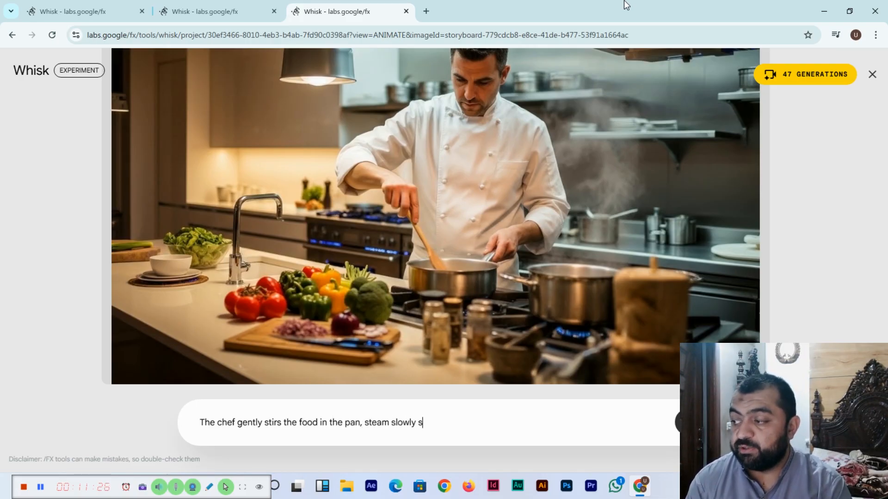
{"action": "key", "text": "BackSpace"}
{"action": "type", "text": "rising and "}
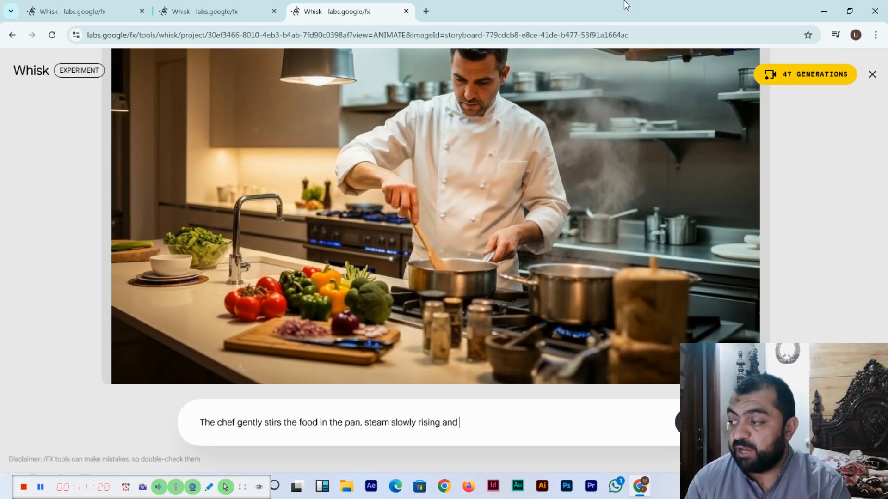
Continue the animation prompt with "moving naturally. Soft light reflections on kitchen surfaces. Subtle".
{"action": "type", "text": "movign"}
{"action": "type", "text": " naturally. |Sof"}
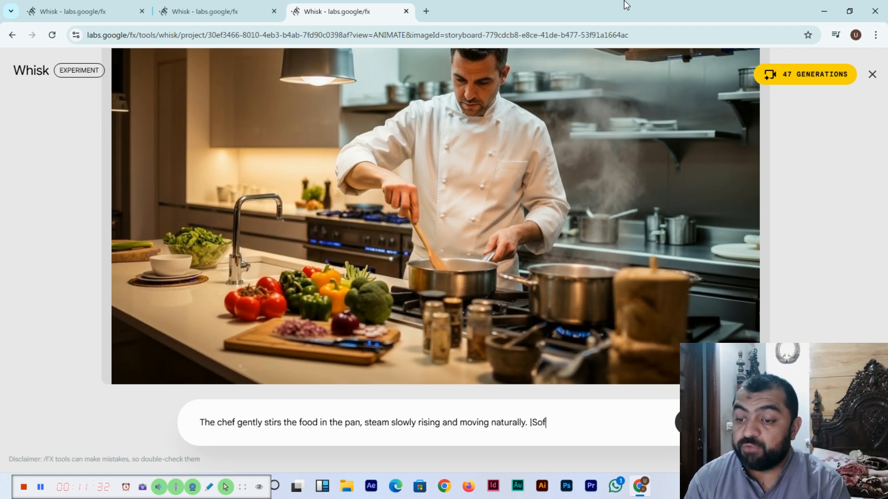
{"action": "type", "text": "toft light"}
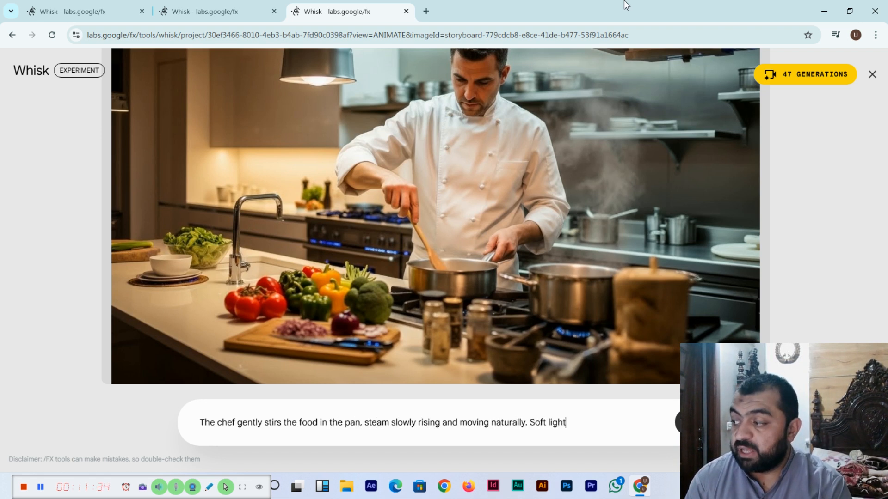
{"action": "type", "text": " reflections o"}
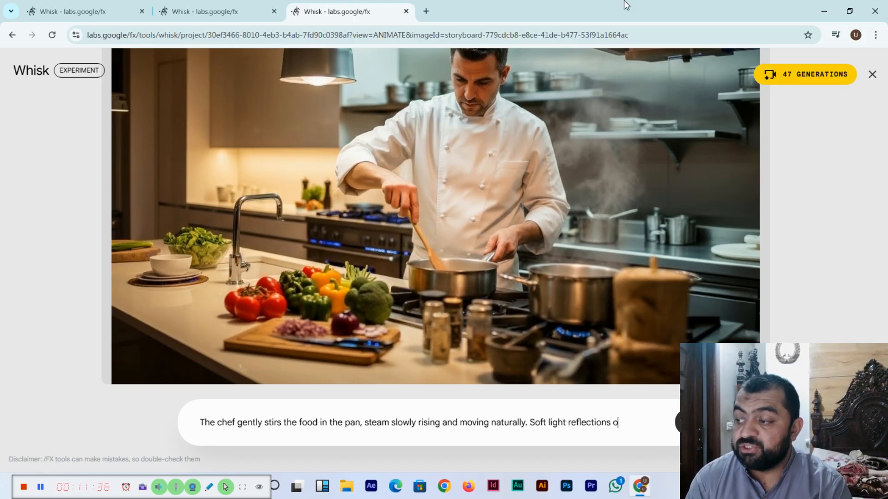
{"action": "type", "text": "n kitchen surfac"}
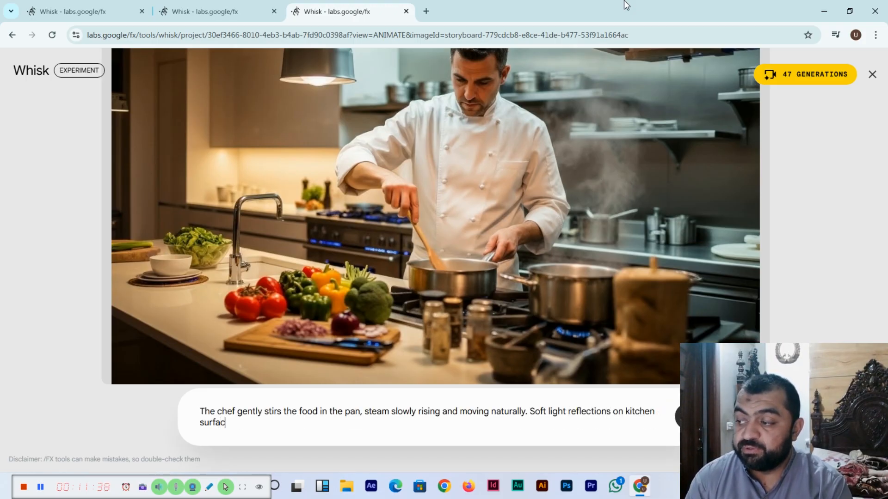
{"action": "type", "text": "es. Subtle"}
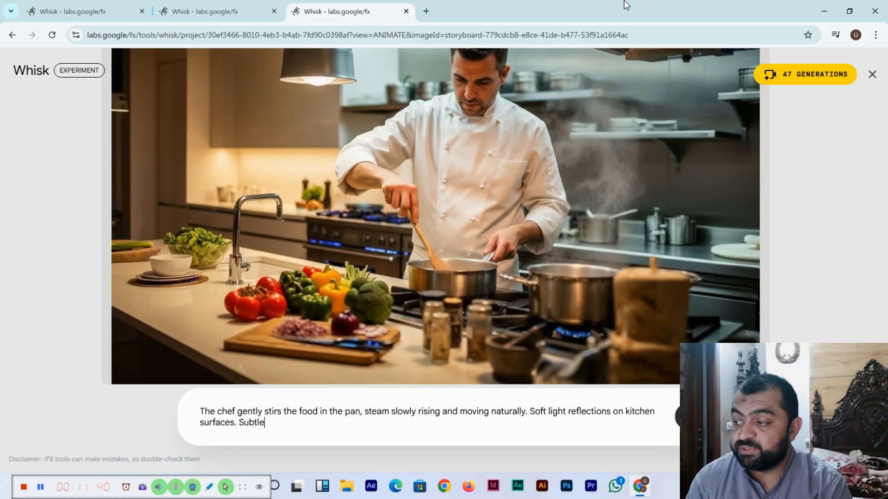
Finish the animation prompt with "camera push-in, smooth realistic motion, warm and inviting cooking atmosphere" and generate the video.
{"action": "type", "text": " camera push"}
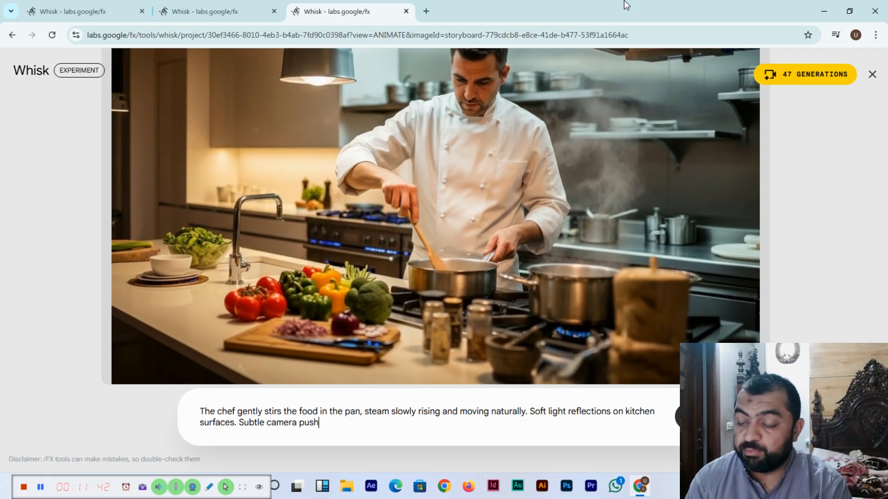
{"action": "type", "text": "-in, smooth "}
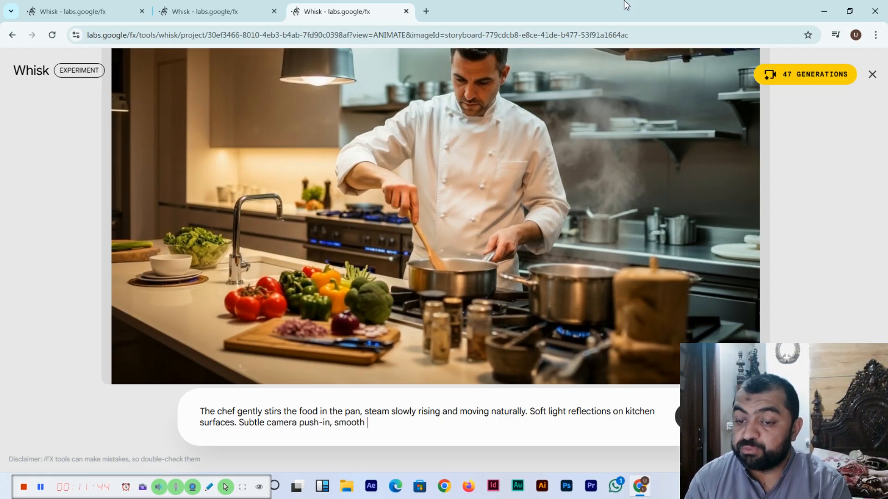
{"action": "type", "text": "realistic moti"}
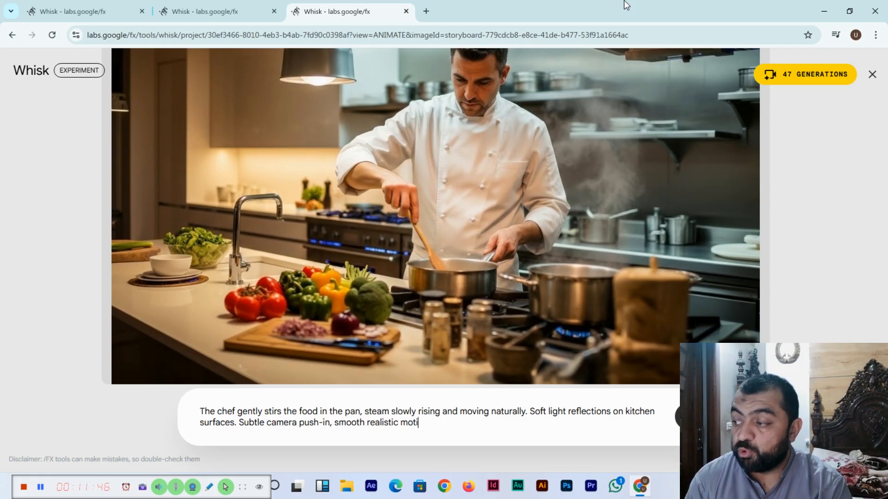
{"action": "type", "text": "on, warm and invi"}
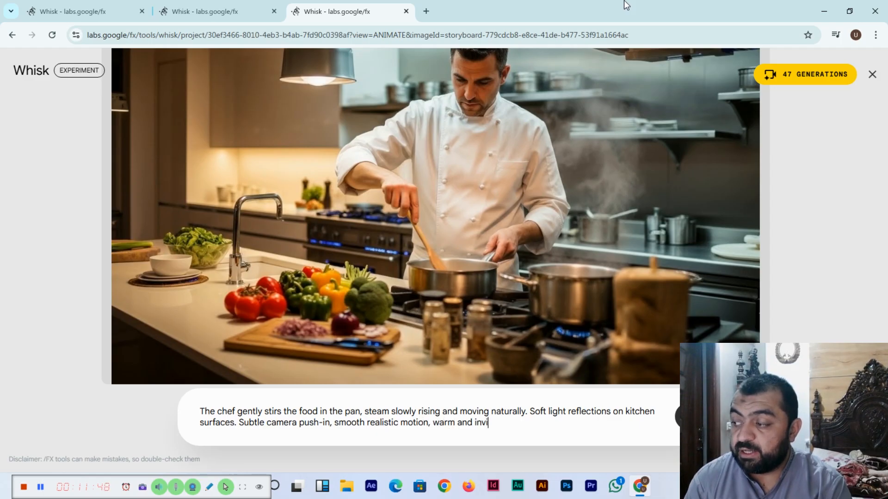
{"action": "type", "text": "ting cooking atmosphere"}
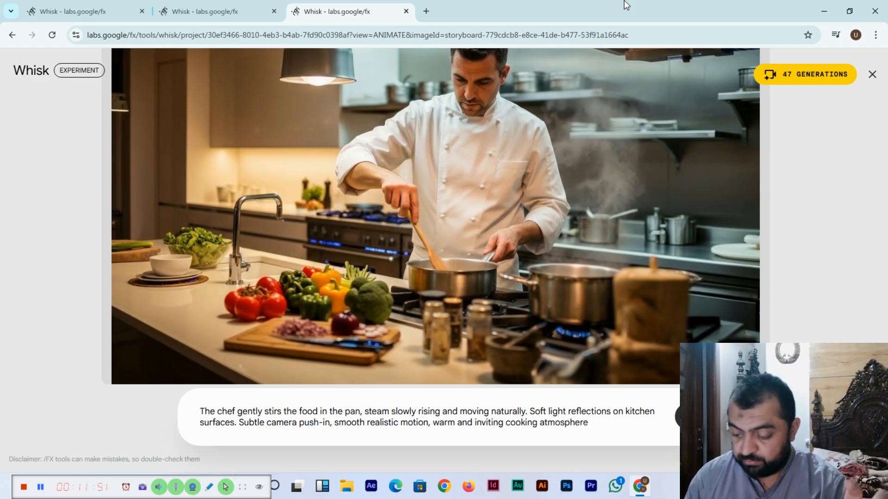
{"action": "key", "text": "Return"}
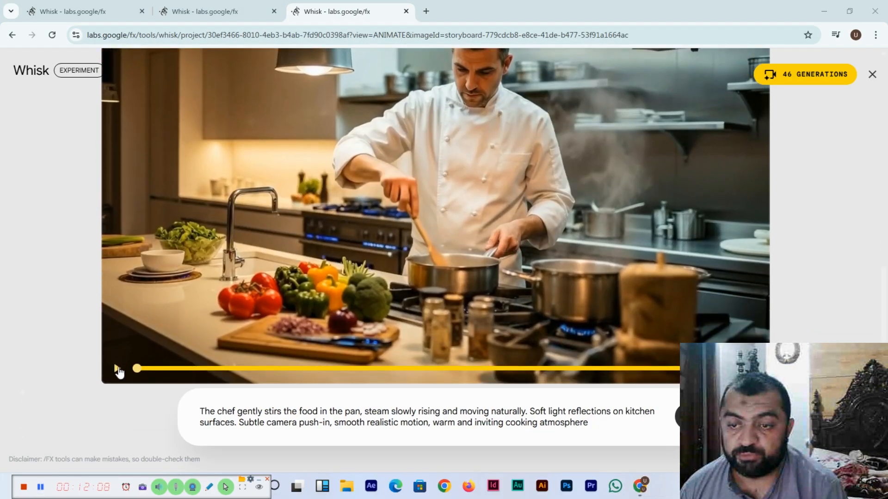
Play the generated chef video to check the stirring, steam and camera motion, and pause it.
{"action": "left_click", "coordinate": [117, 370]}
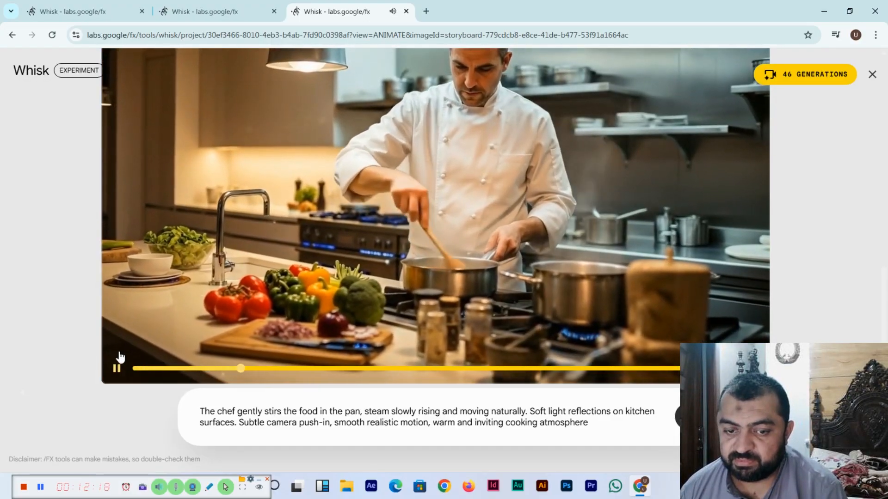
{"action": "left_click", "coordinate": [118, 369]}
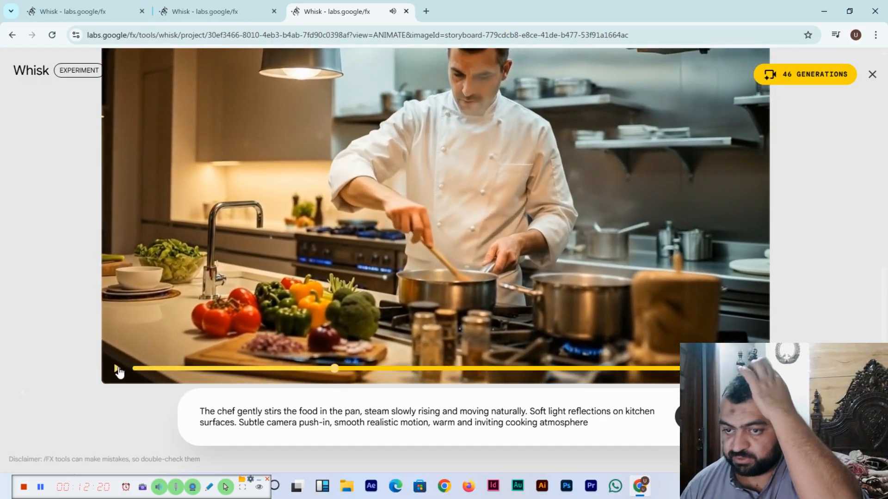
Download the animated chef clip as an MP4 video and close the animation view to return to the project's images.
{"action": "scroll", "coordinate": [368, 322], "scroll_direction": "up", "scroll_amount": 1}
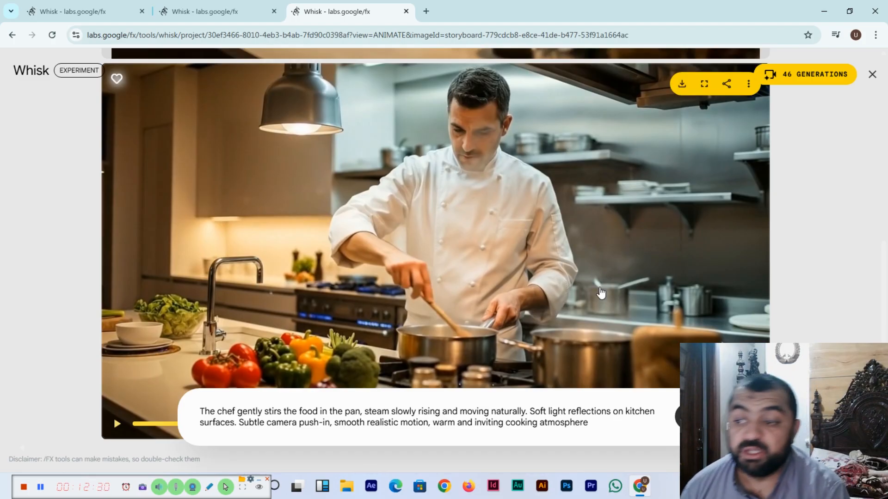
{"action": "scroll", "coordinate": [462, 296], "scroll_direction": "down", "scroll_amount": 1}
{"action": "scroll", "coordinate": [572, 267], "scroll_direction": "up", "scroll_amount": 2}
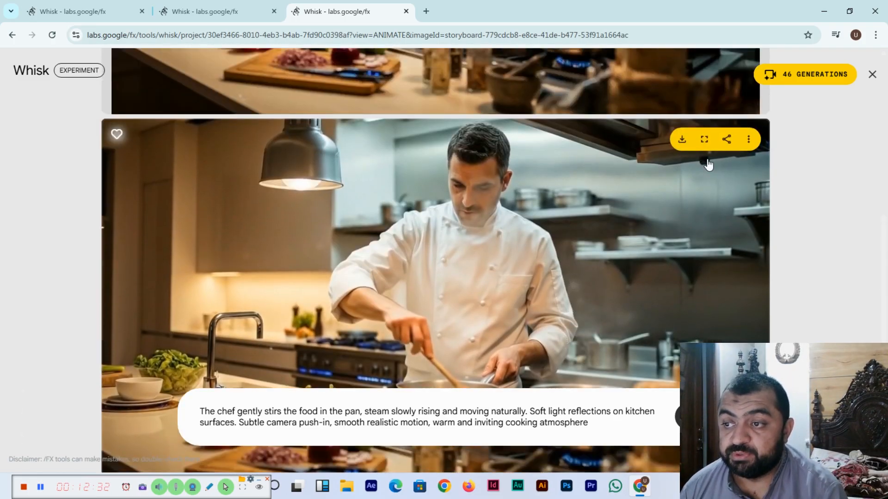
{"action": "left_click", "coordinate": [684, 144]}
{"action": "left_click", "coordinate": [641, 167]}
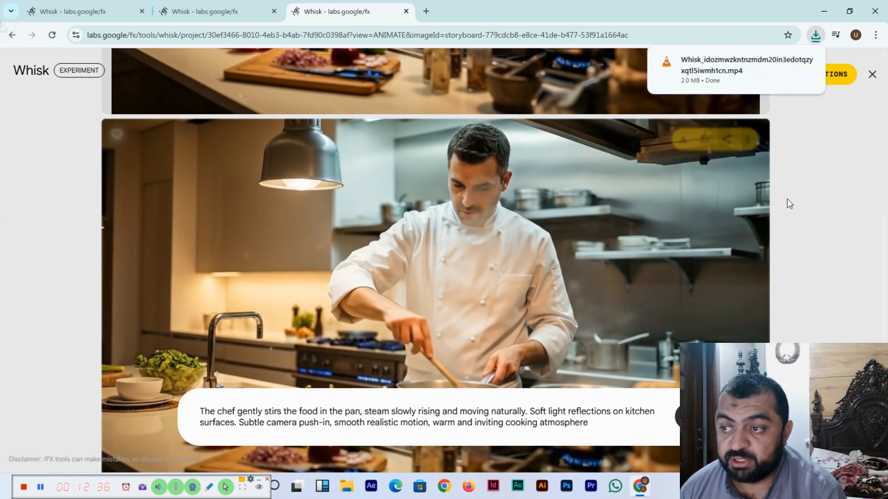
{"action": "left_click", "coordinate": [872, 74]}
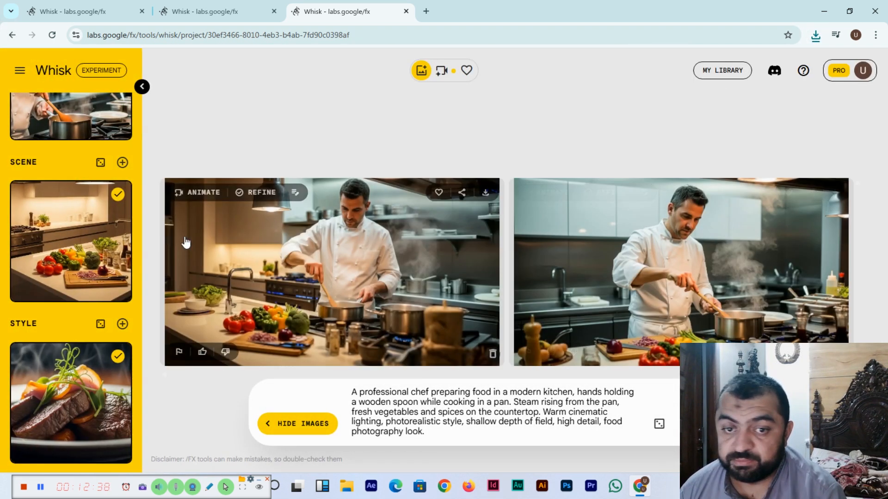